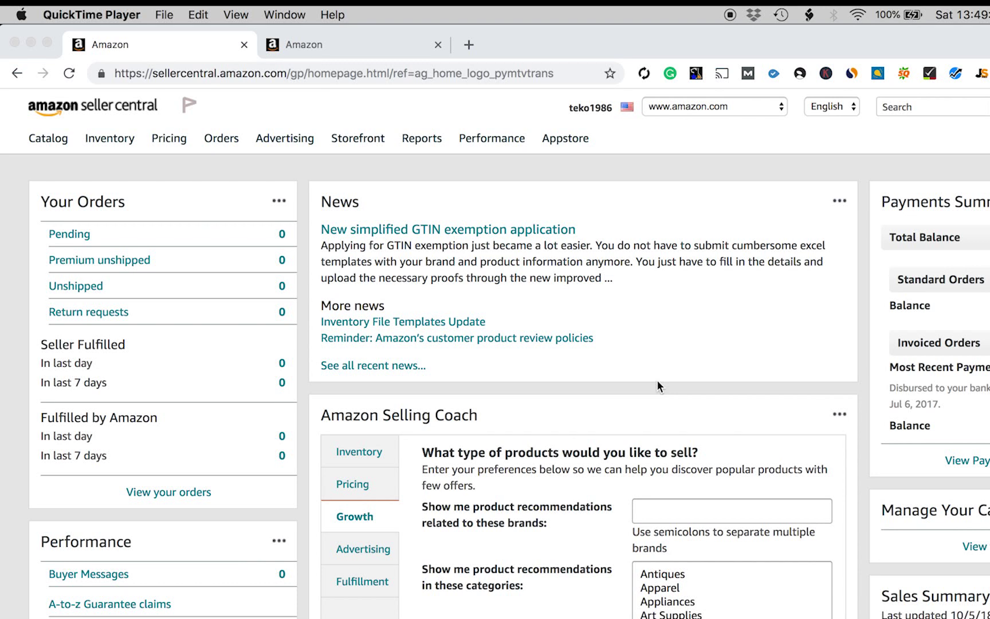
Open the Payments report and switch its transaction view to a custom date range
click(429, 139)
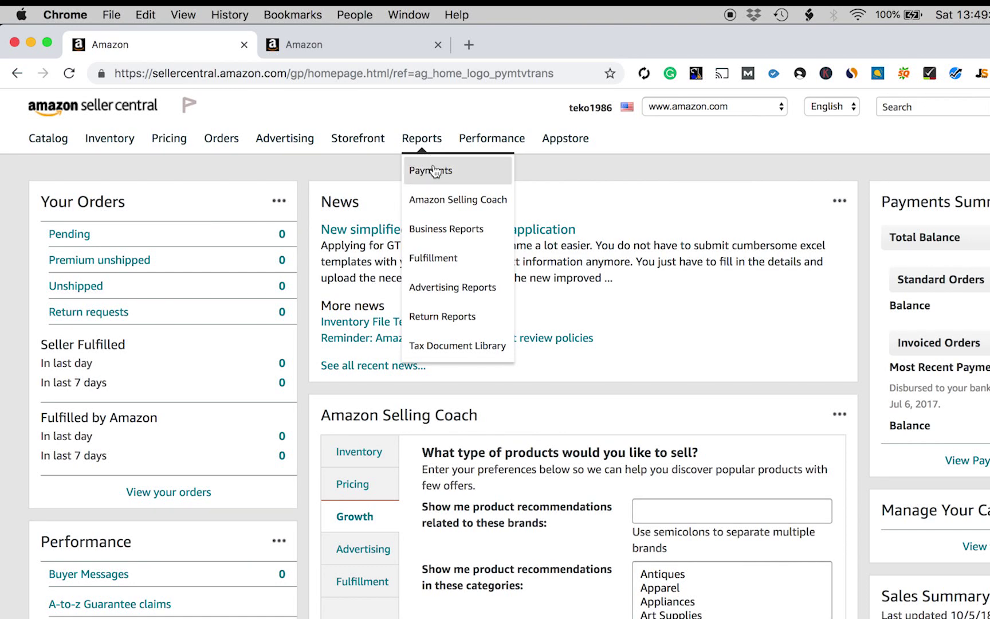
click(430, 170)
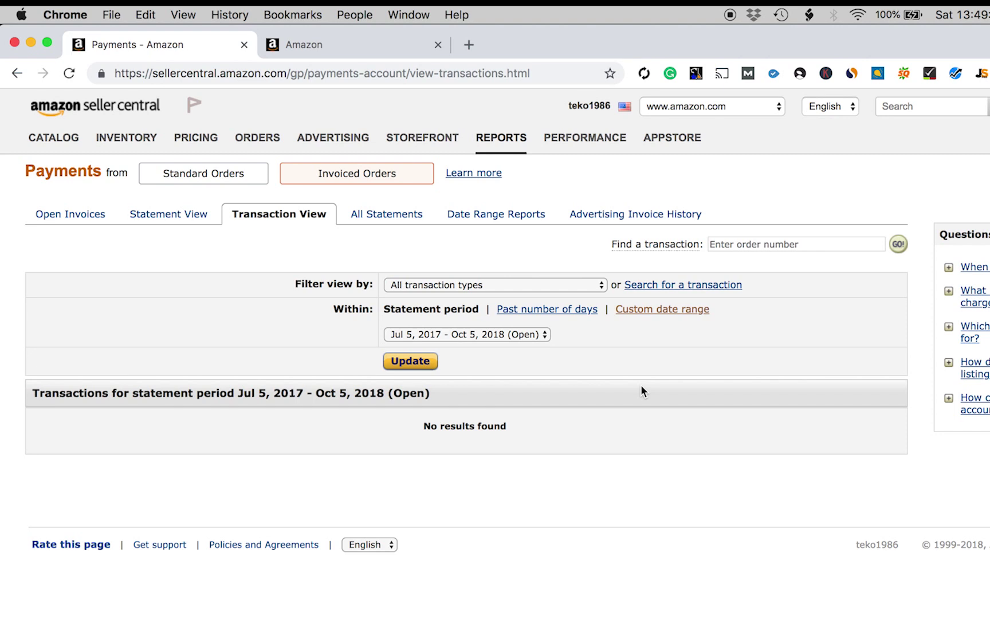
click(662, 316)
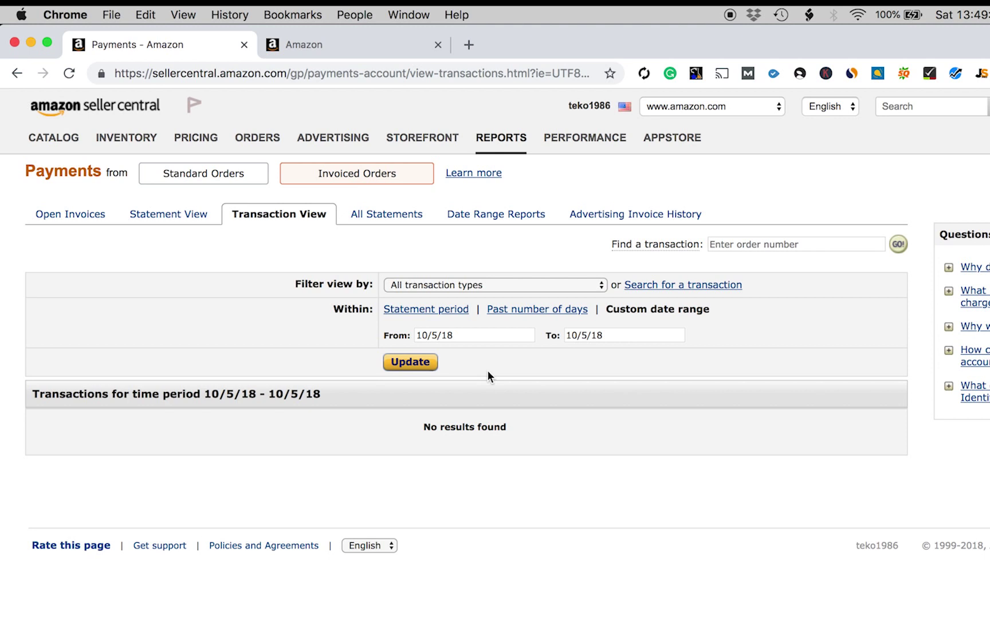
Set the transaction period from 01/01/15 to 09/5/18 and update the transaction list
click(472, 337)
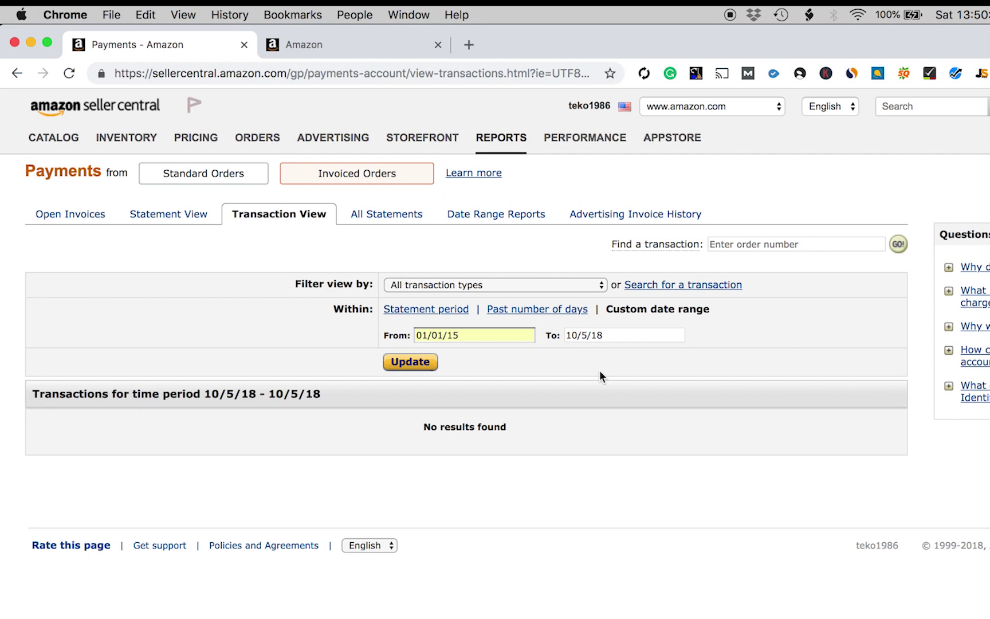
drag(578, 335, 566, 335)
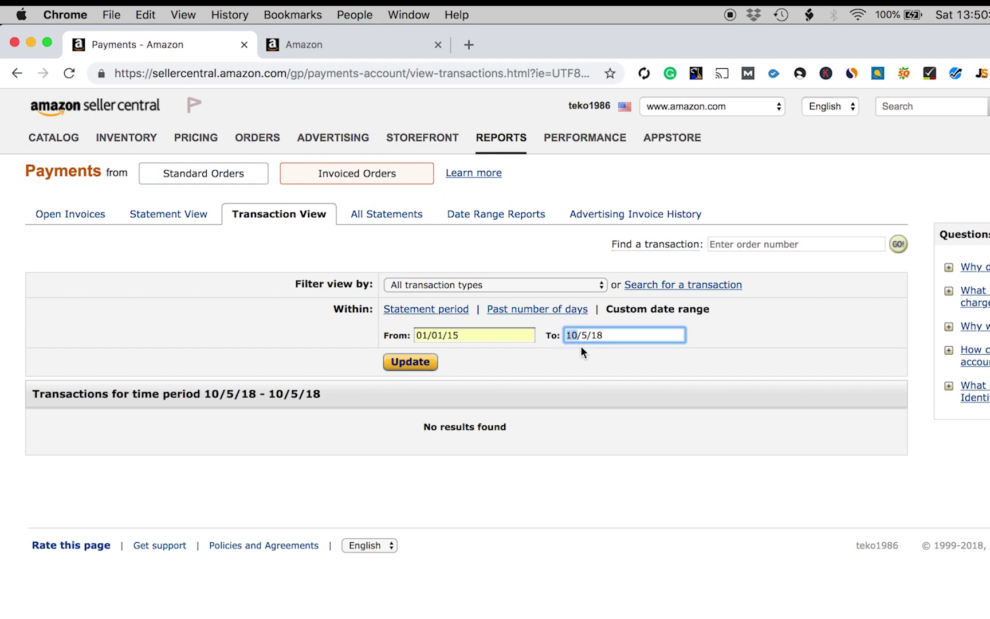
click(581, 346)
double_click(578, 334)
text(09)
click(597, 361)
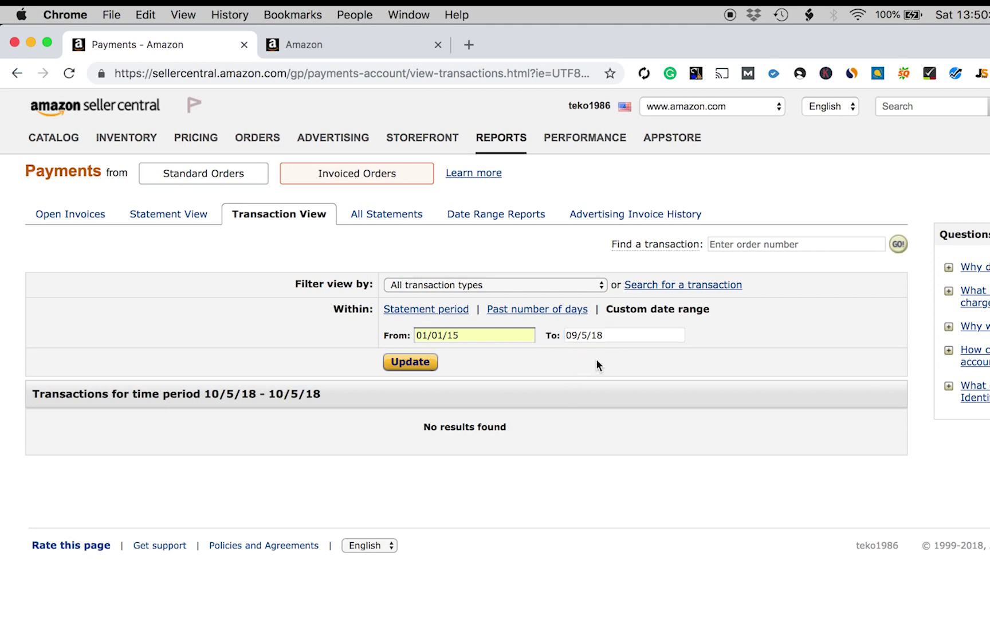
click(411, 362)
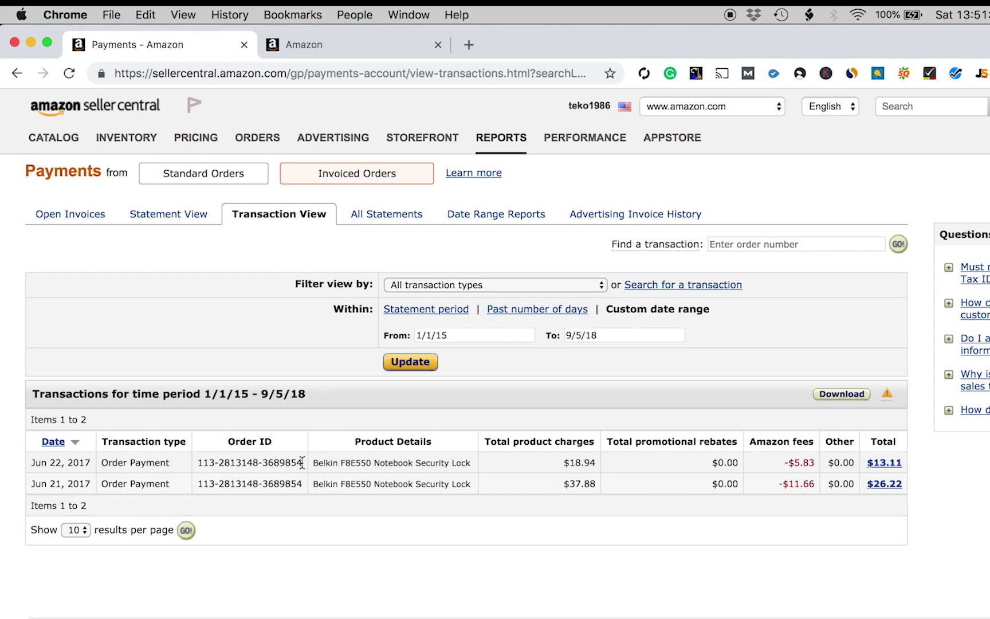
Copy the order ID of the Jun 22, 2017 payment and switch to the other Seller Central page
drag(302, 462, 198, 459)
key(super+c)
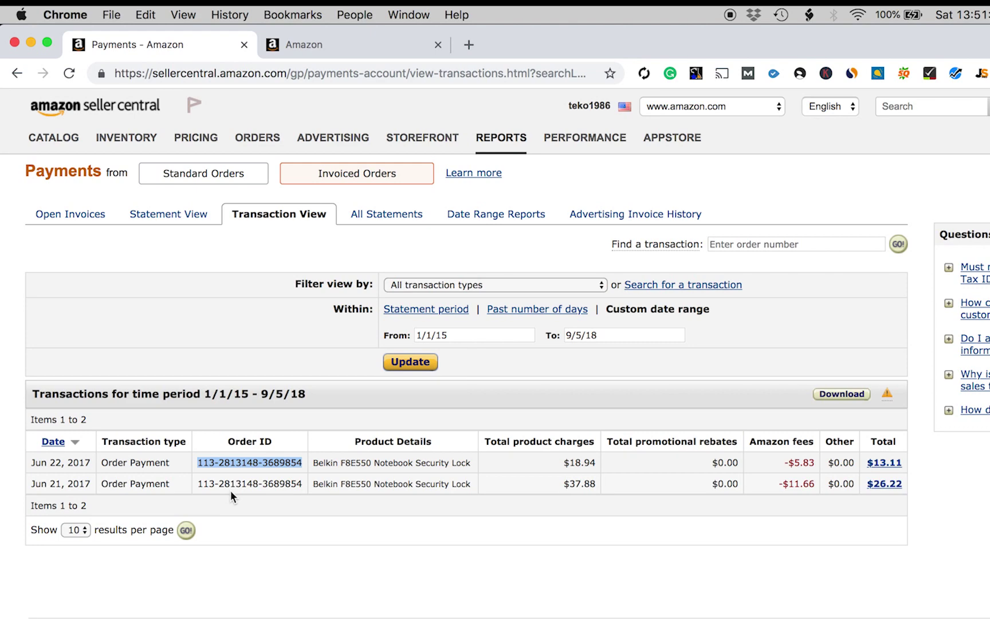
click(320, 45)
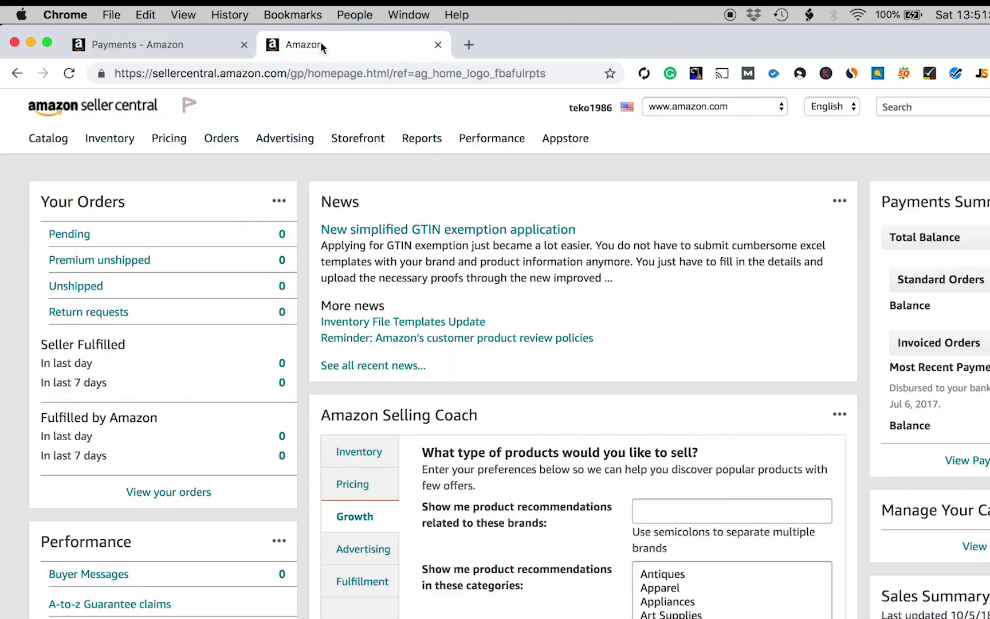
Open the FBA customer returns report from the customer concessions group of the fulfillment reports
mouse_move(423, 145)
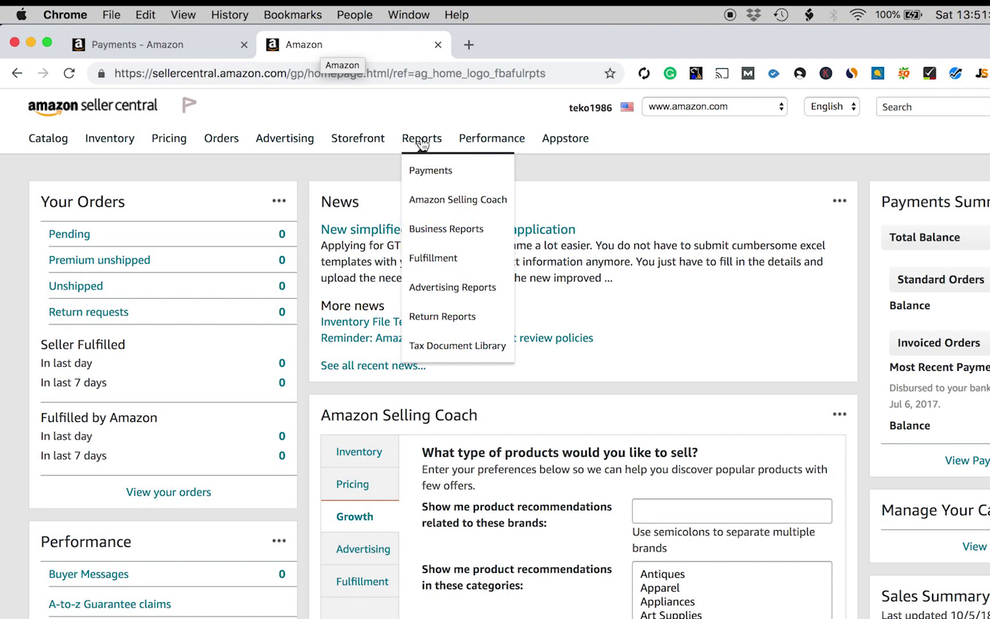
click(431, 261)
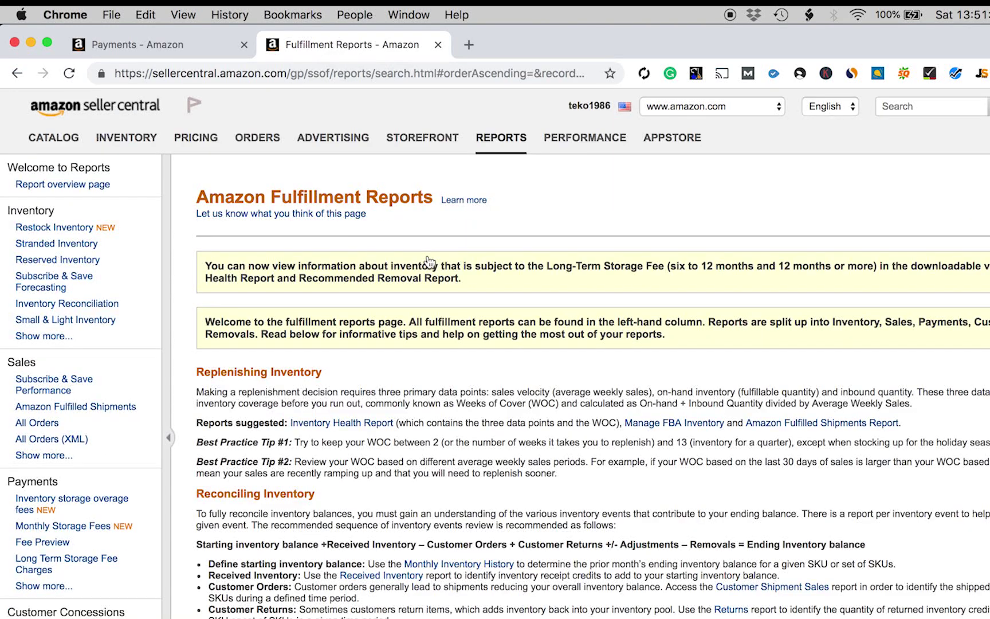
mouse_move(129, 281)
scroll(128, 279, down, 1)
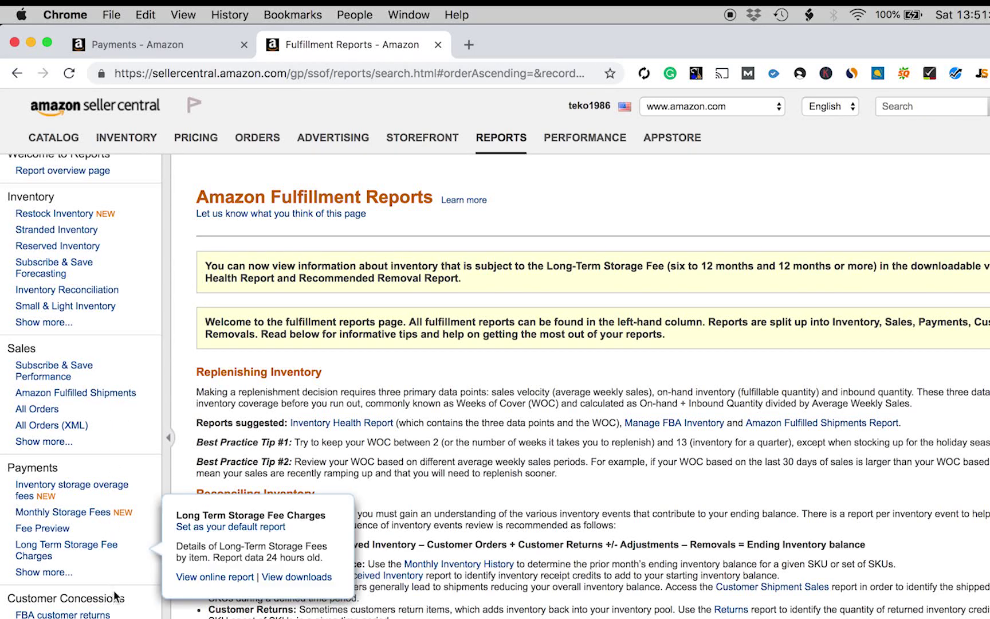
mouse_move(120, 596)
mouse_down()
mouse_move(7, 605)
mouse_move(124, 599)
mouse_up()
mouse_move(99, 617)
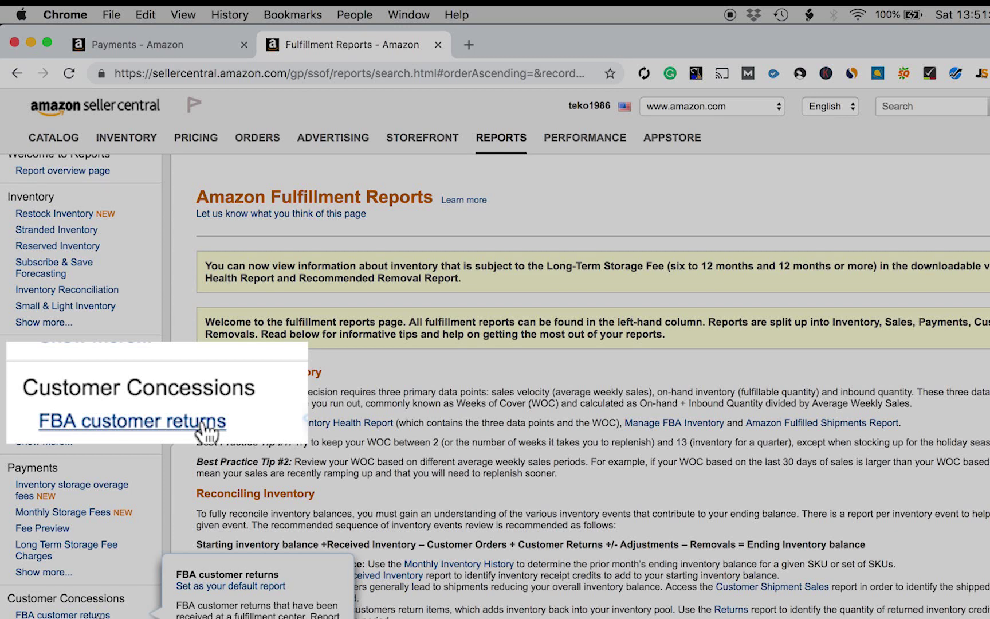
click(98, 617)
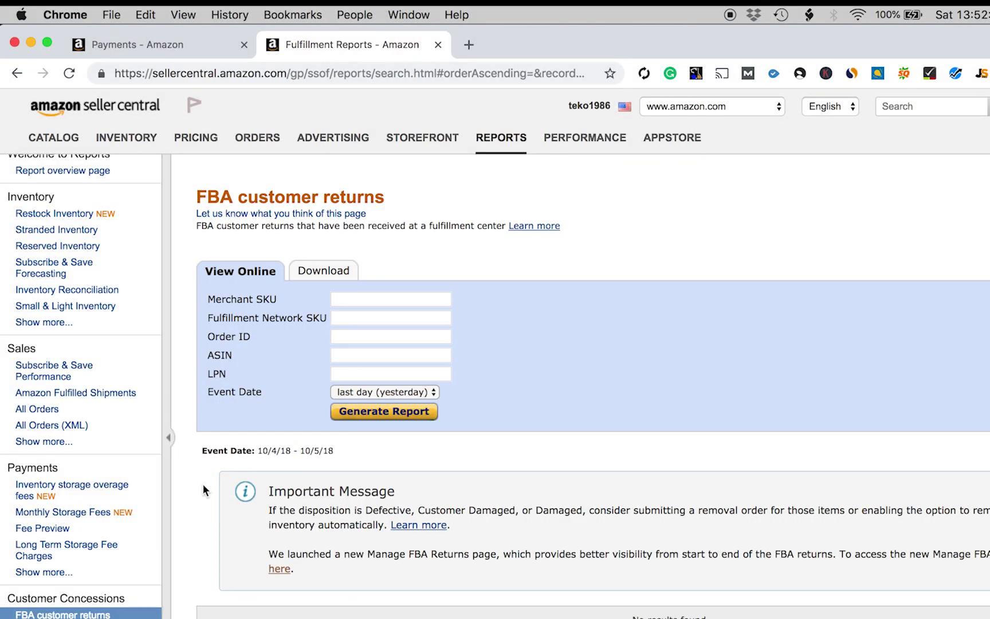
Generate the FBA customer returns report for the copied order ID with exact event dates from 05/05/2017 to 10/05/2018
click(352, 337)
key(super+v)
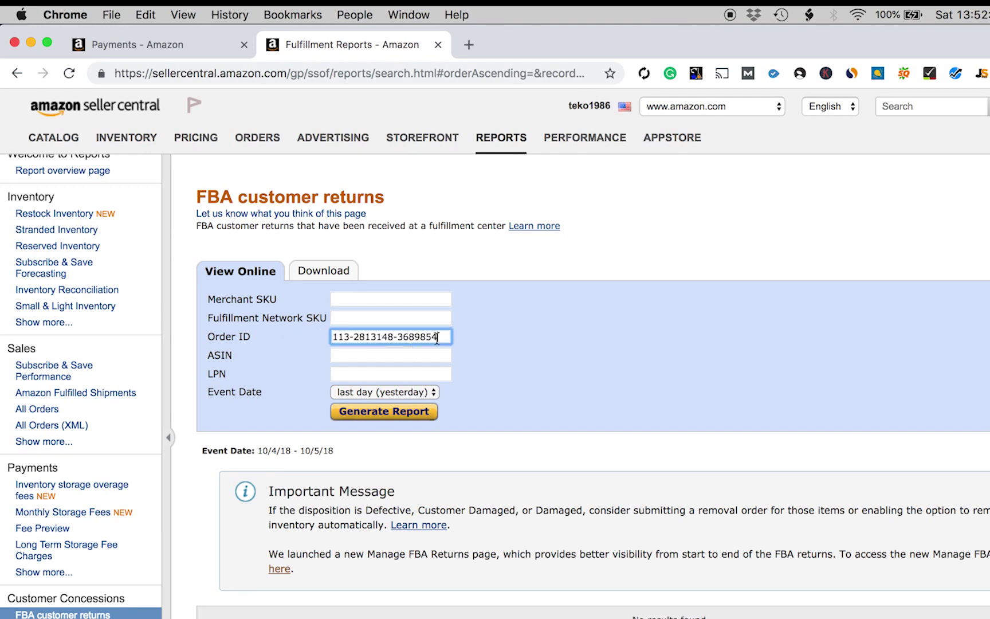
click(436, 391)
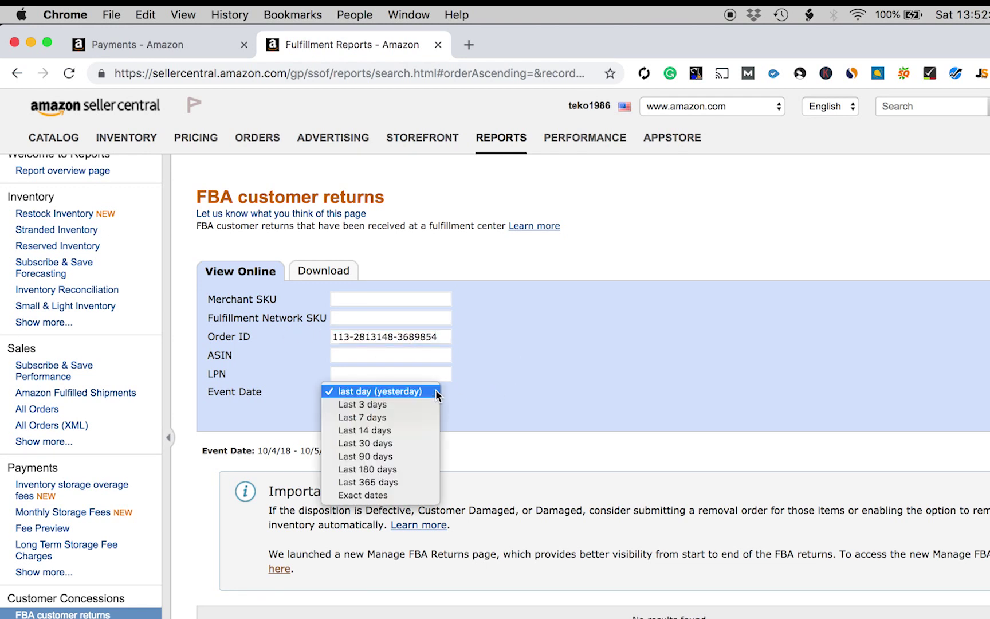
click(389, 496)
click(500, 419)
click(500, 417)
click(500, 417)
click(500, 418)
click(500, 417)
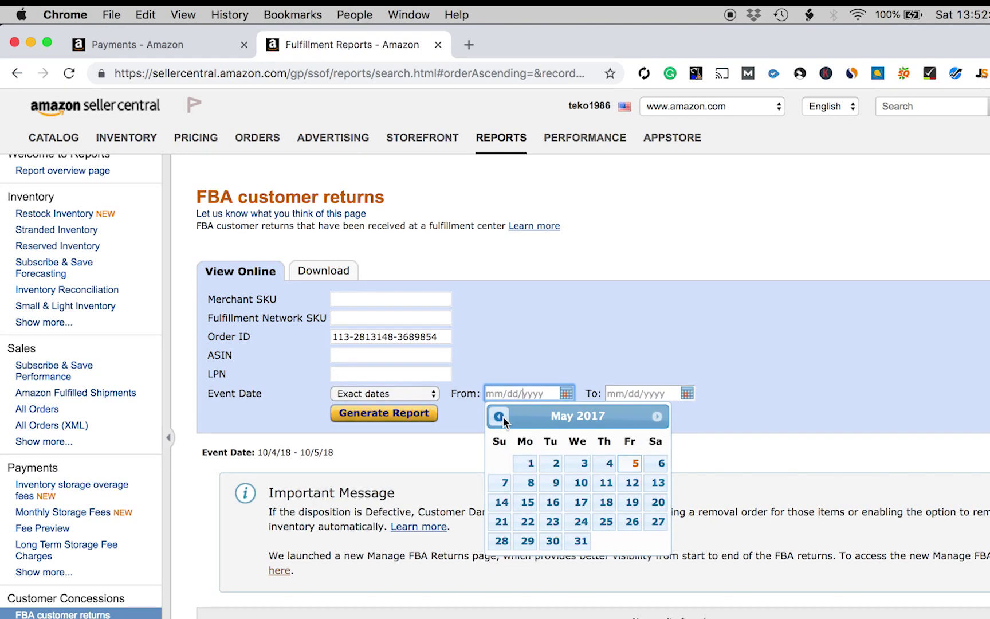
click(633, 463)
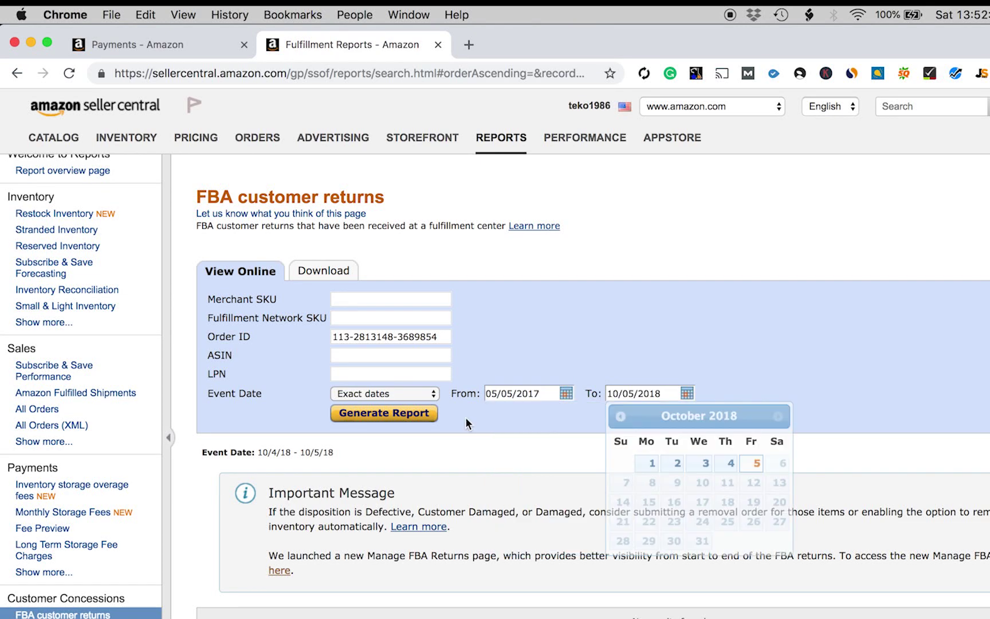
click(401, 413)
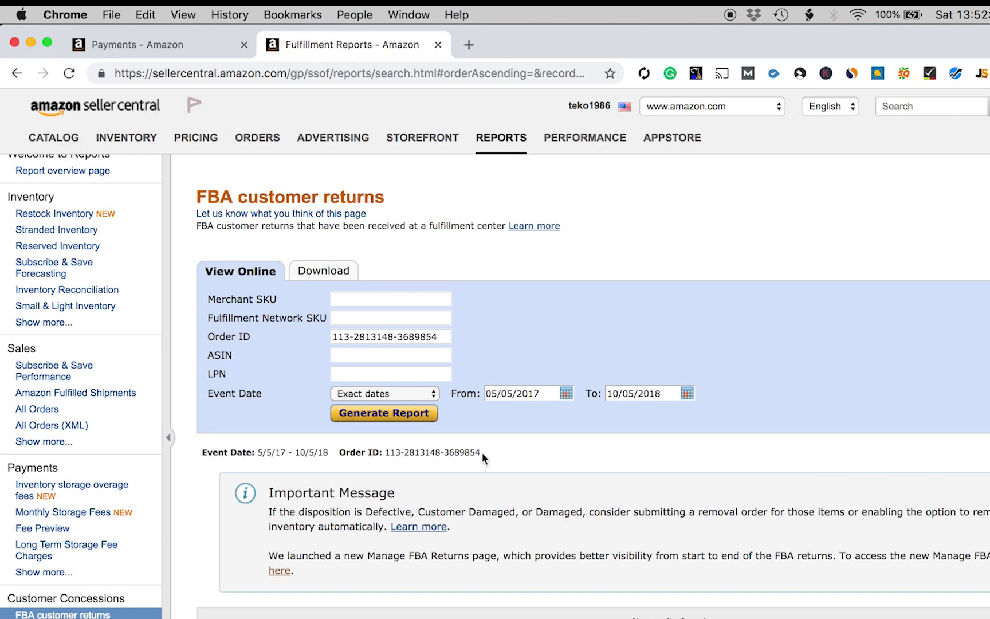
drag(481, 451, 385, 453)
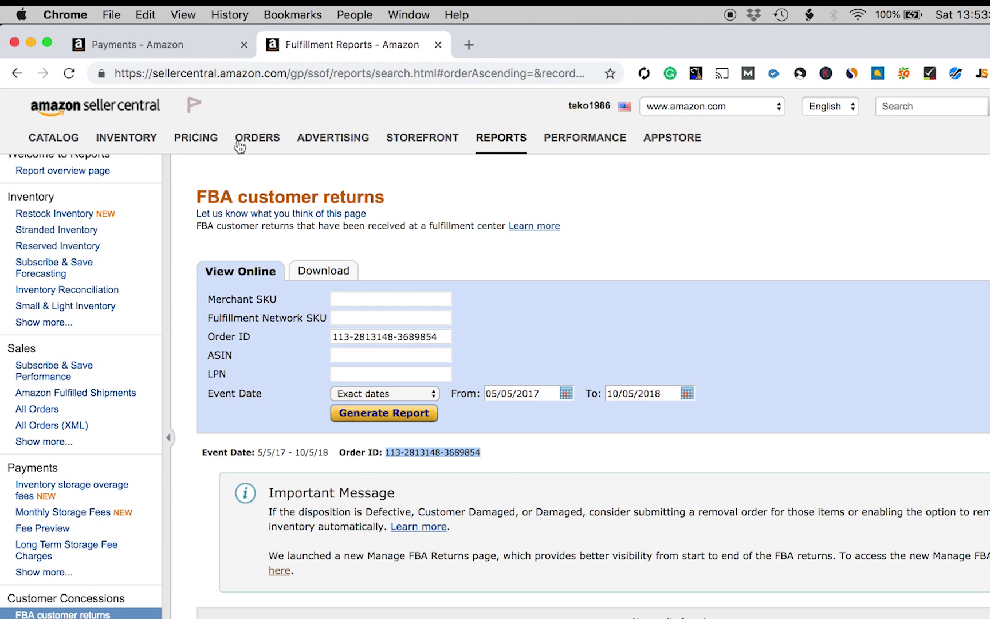
Search Manage Inventory for the Belkin F8E550 Notebook Security Lock and highlight the SKU and ASIN of the first listing
click(167, 43)
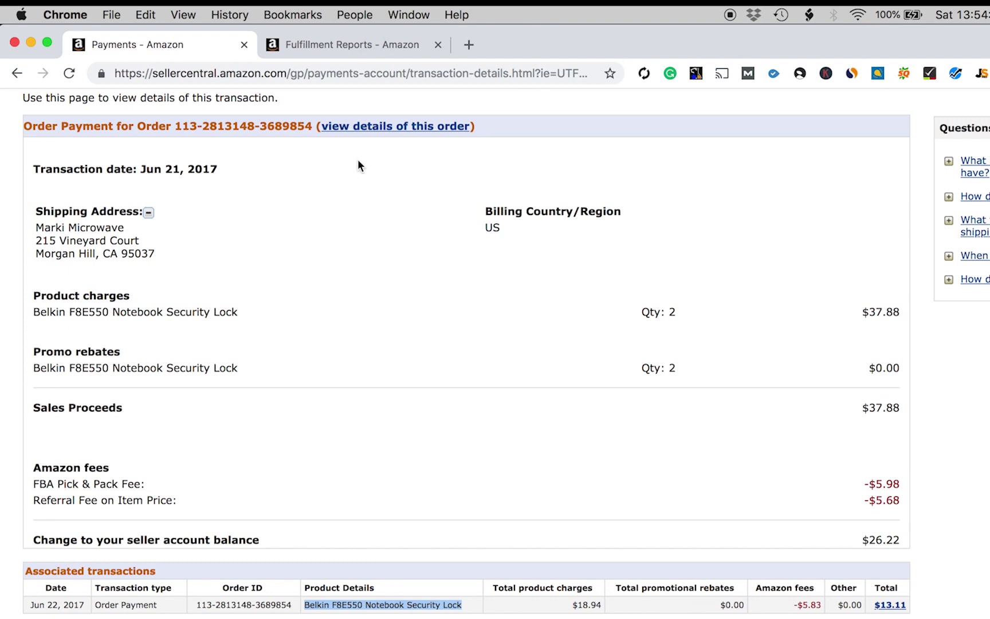
scroll(359, 272, up, 5)
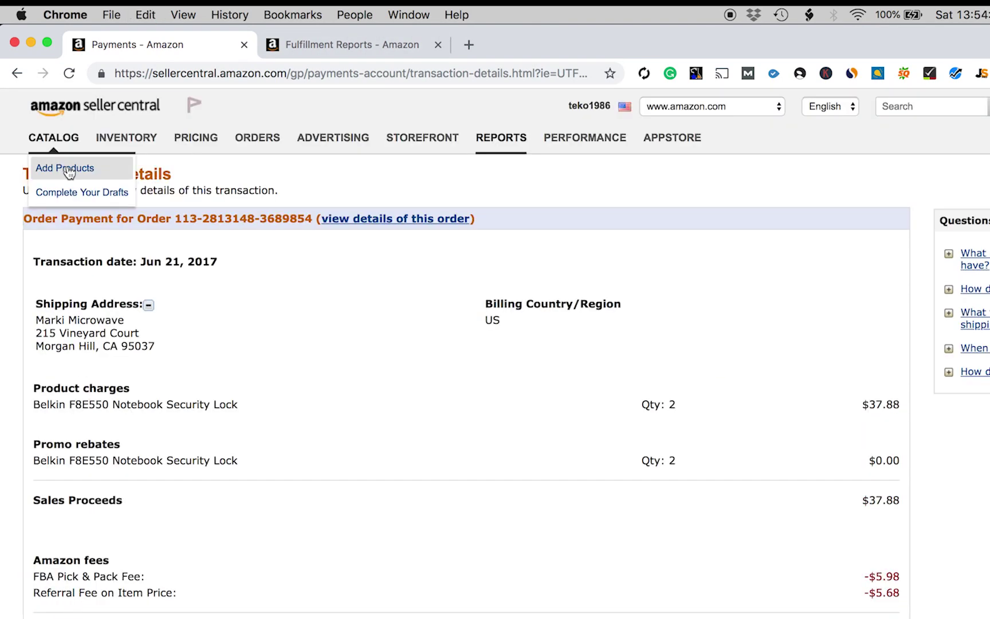
mouse_move(128, 143)
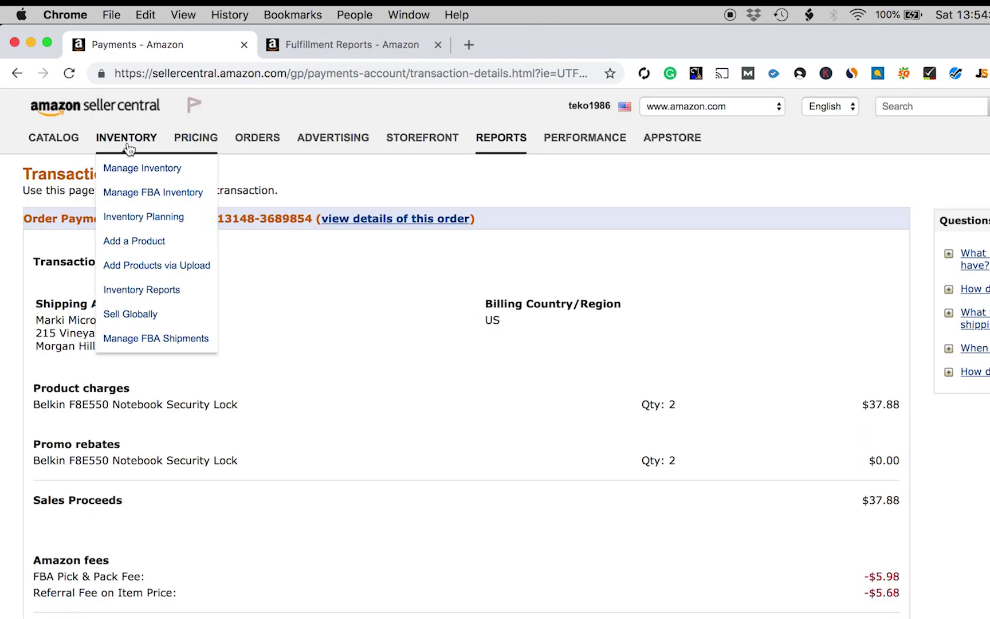
click(137, 167)
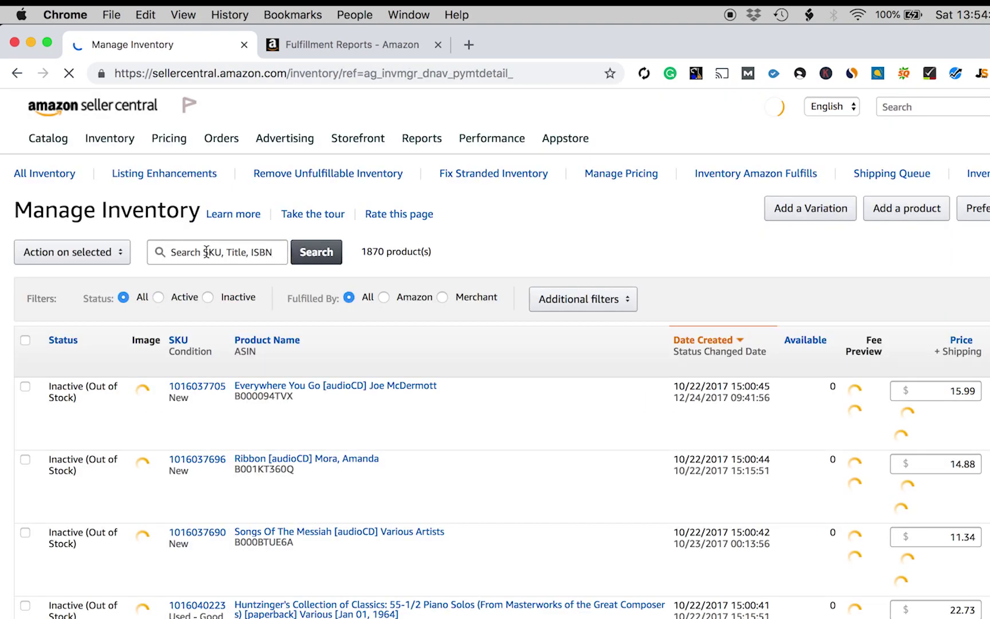
click(206, 252)
key(super+v)
click(331, 257)
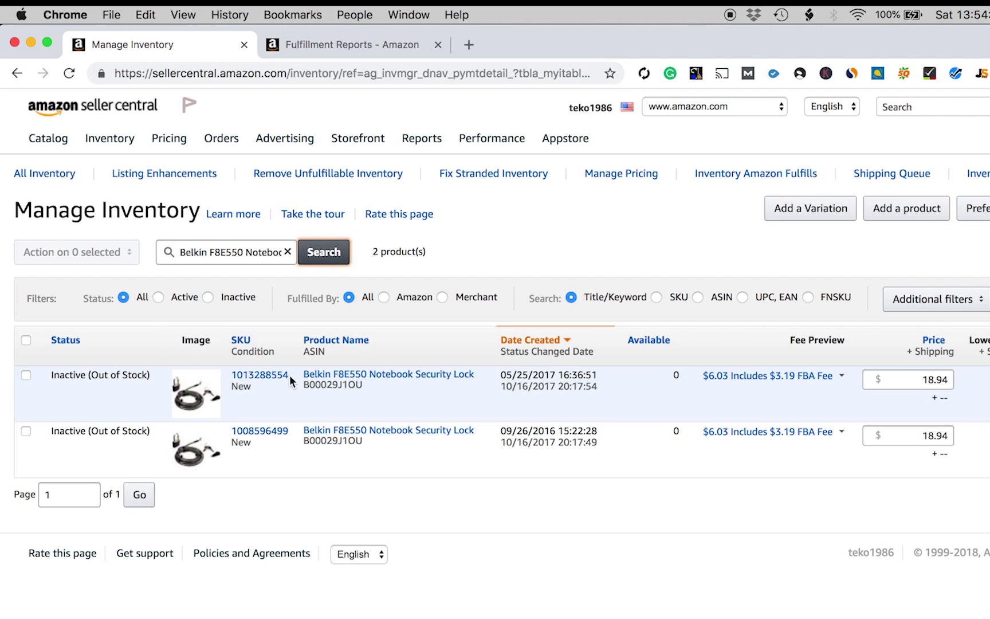
drag(289, 376, 231, 379)
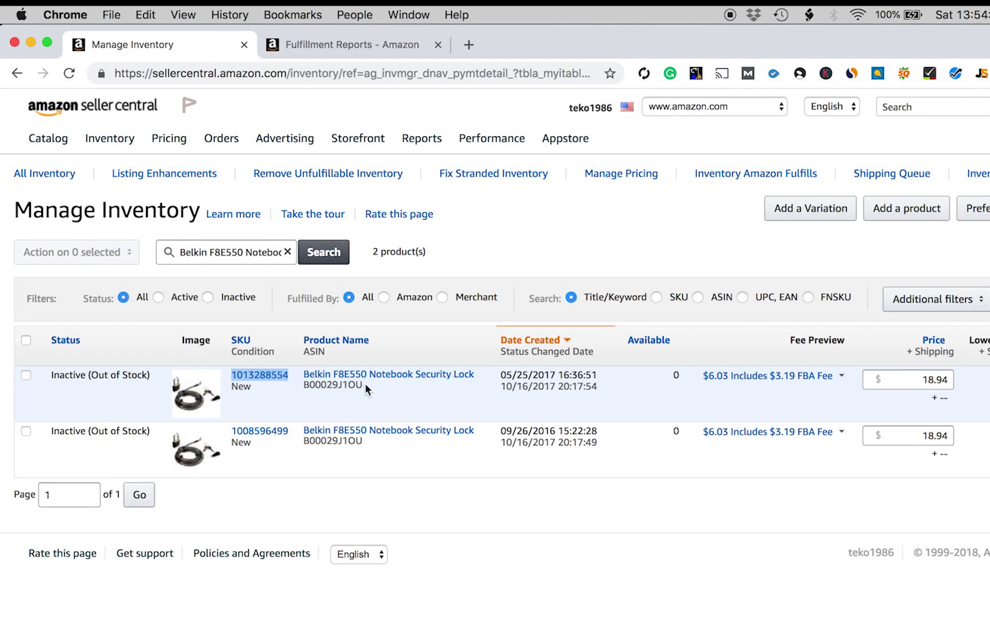
drag(363, 384, 304, 381)
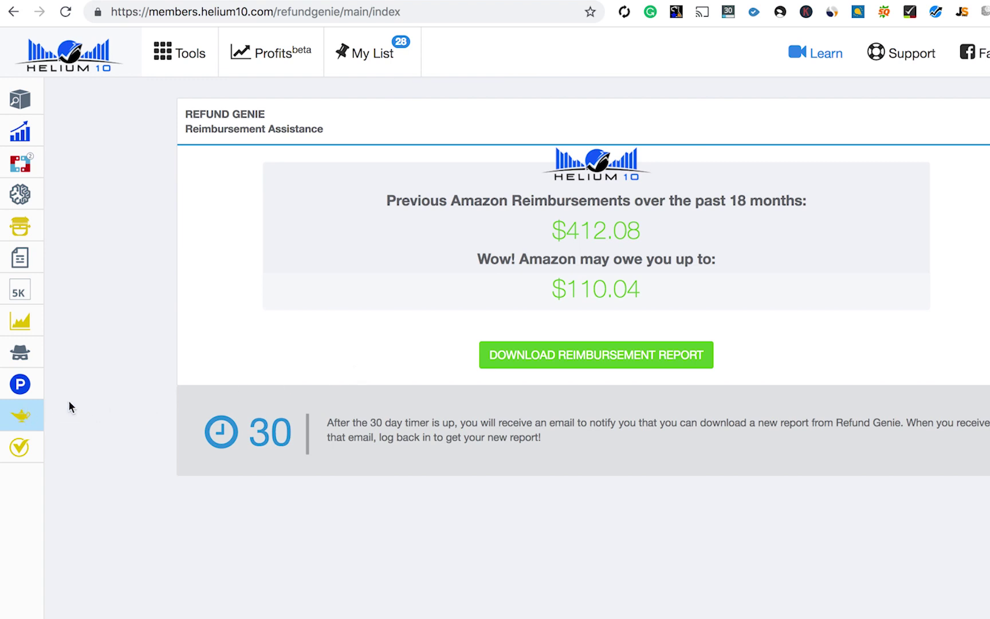
Switch to Helium 10 and open the Refund Genie reimbursement assistance tool
mouse_move(64, 423)
mouse_move(46, 115)
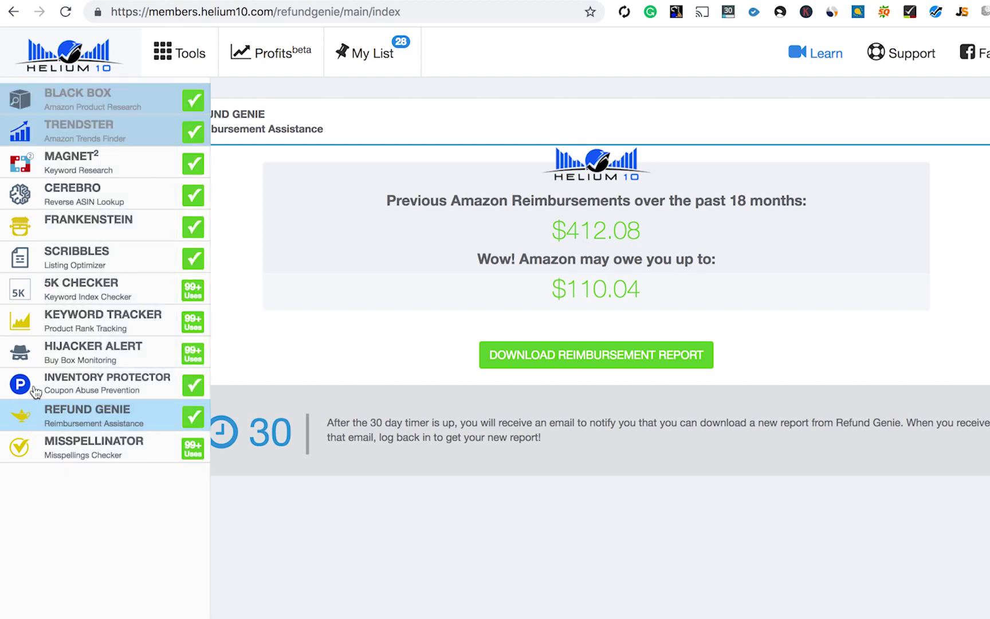
click(50, 422)
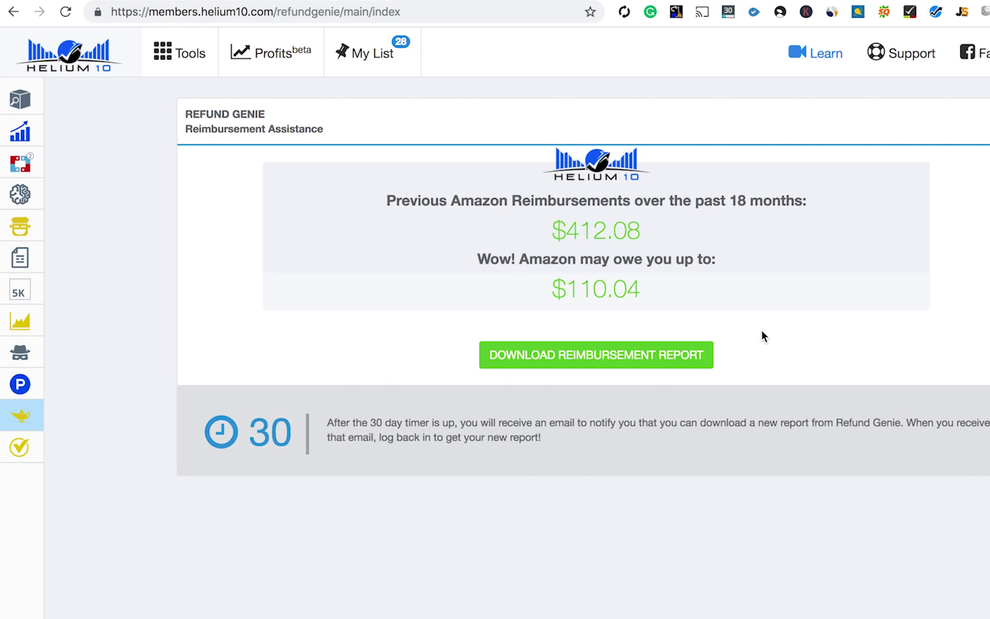
Highlight the amount Amazon may owe, and download the reimbursement report from Refund Genie
drag(553, 290, 642, 292)
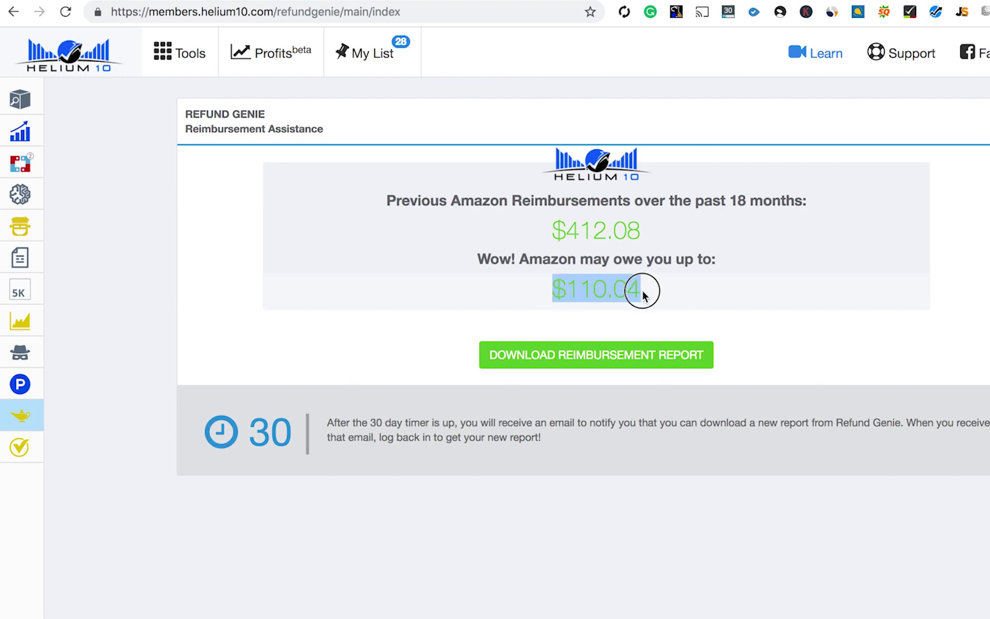
click(766, 326)
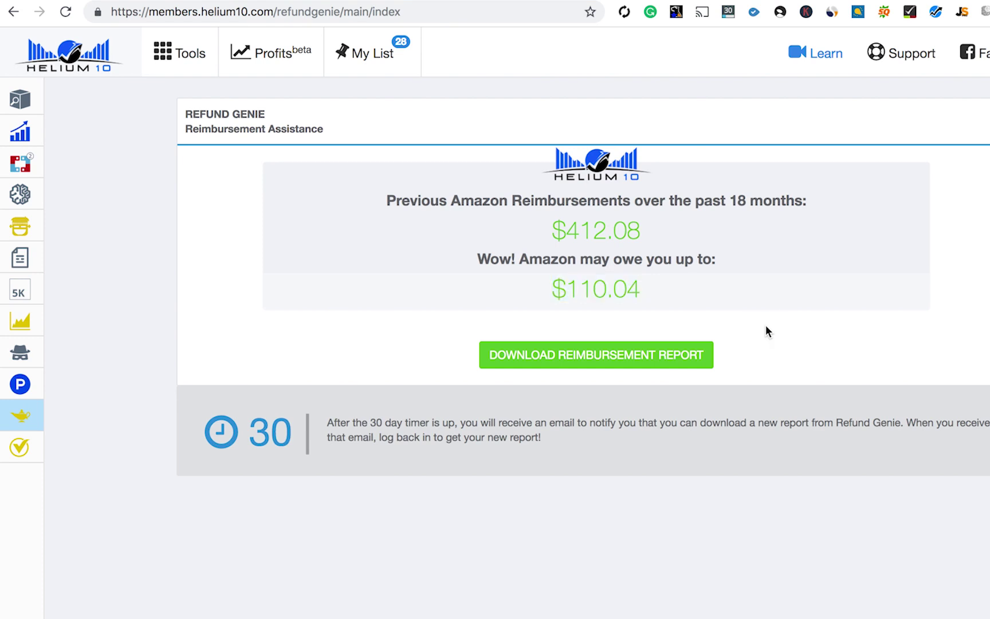
click(611, 359)
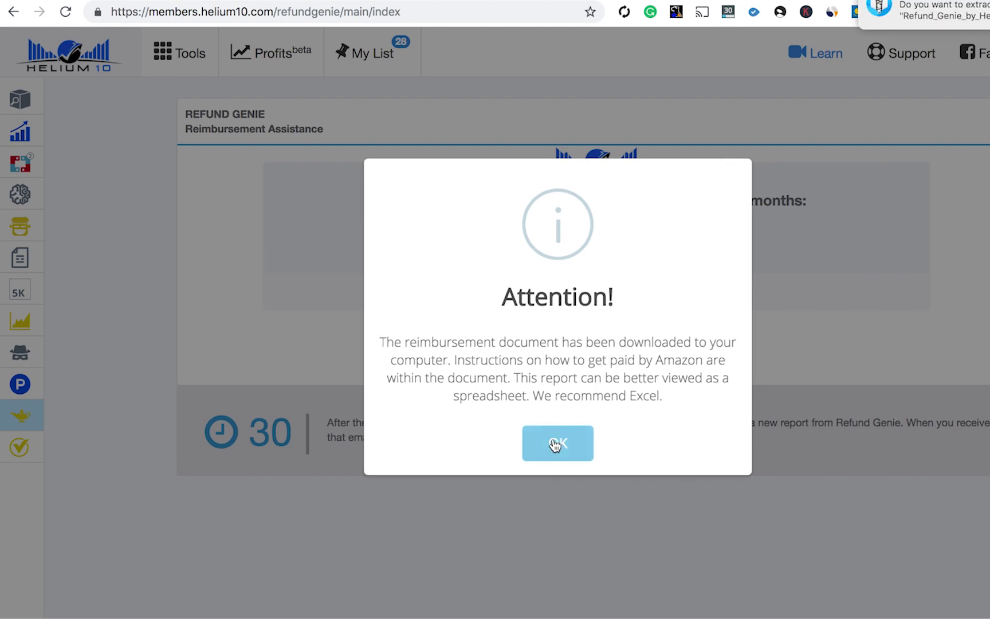
click(554, 444)
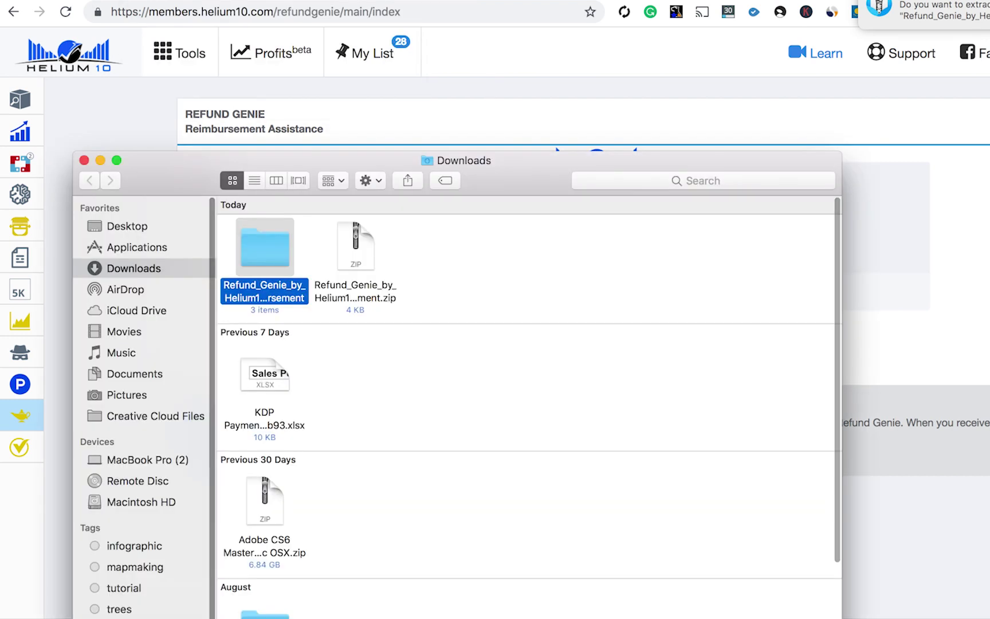
Open instructions.txt from the extracted Refund_Genie_by_Helium10-Reimbursement folder in the Downloads folder
drag(504, 177, 644, 130)
double_click(389, 207)
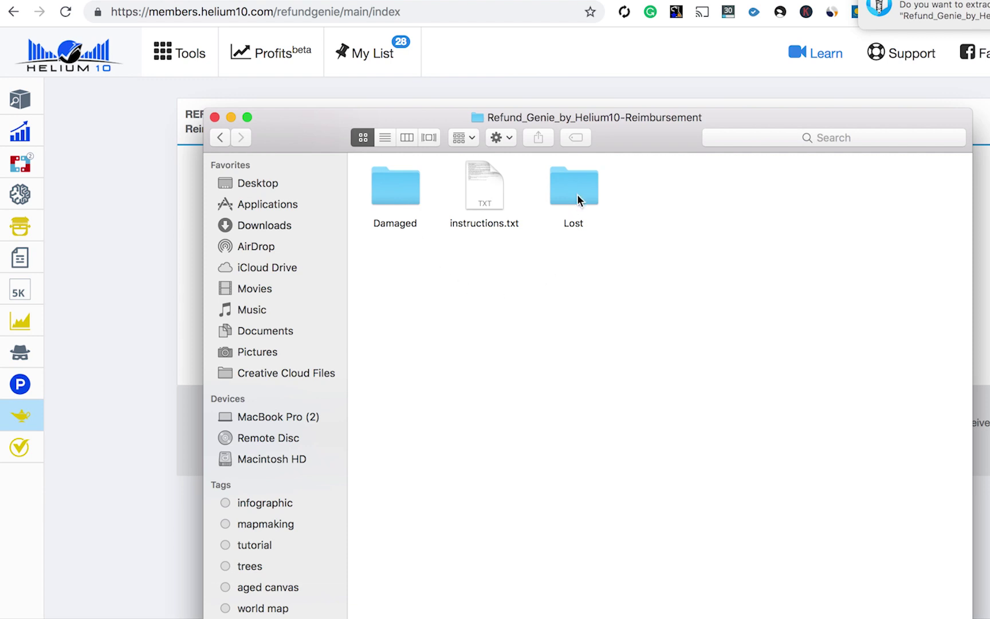
double_click(490, 197)
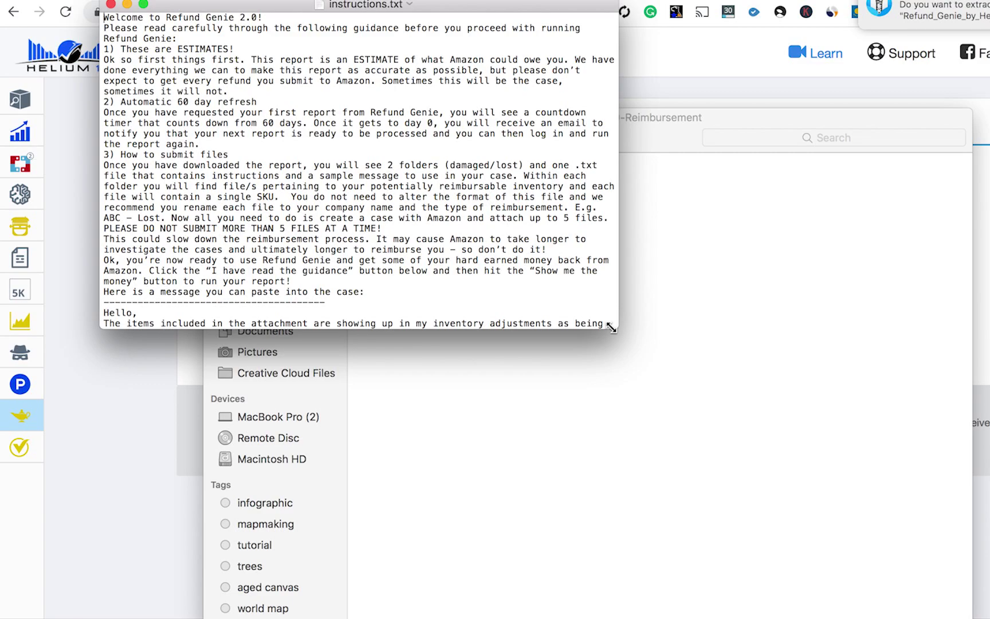
Enlarge the instructions.txt window and highlight its three numbered headings, the 5-file submission limit and the reason for that limit
drag(618, 328, 775, 448)
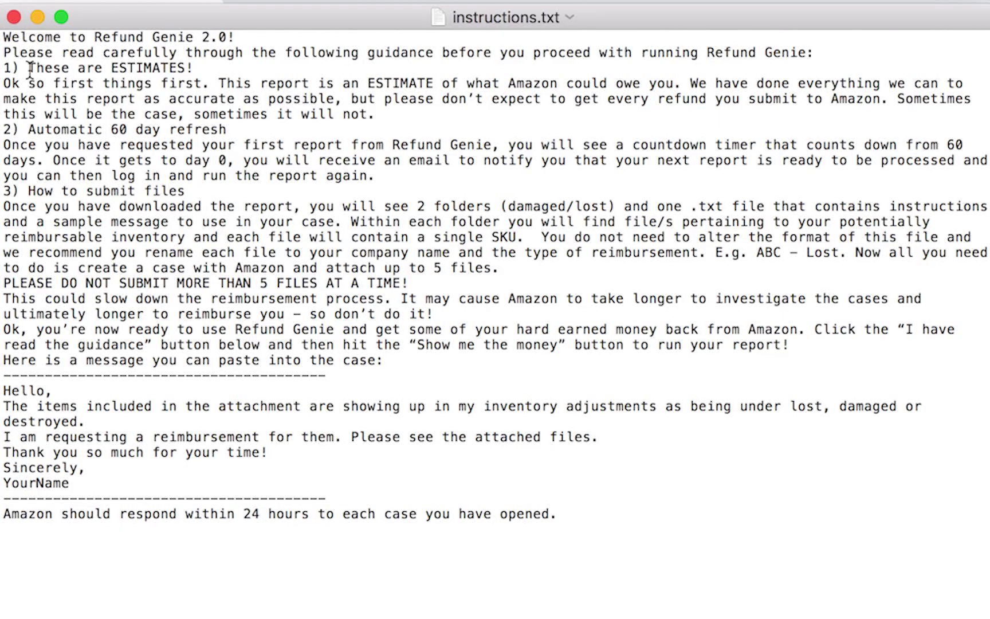
drag(28, 68, 194, 69)
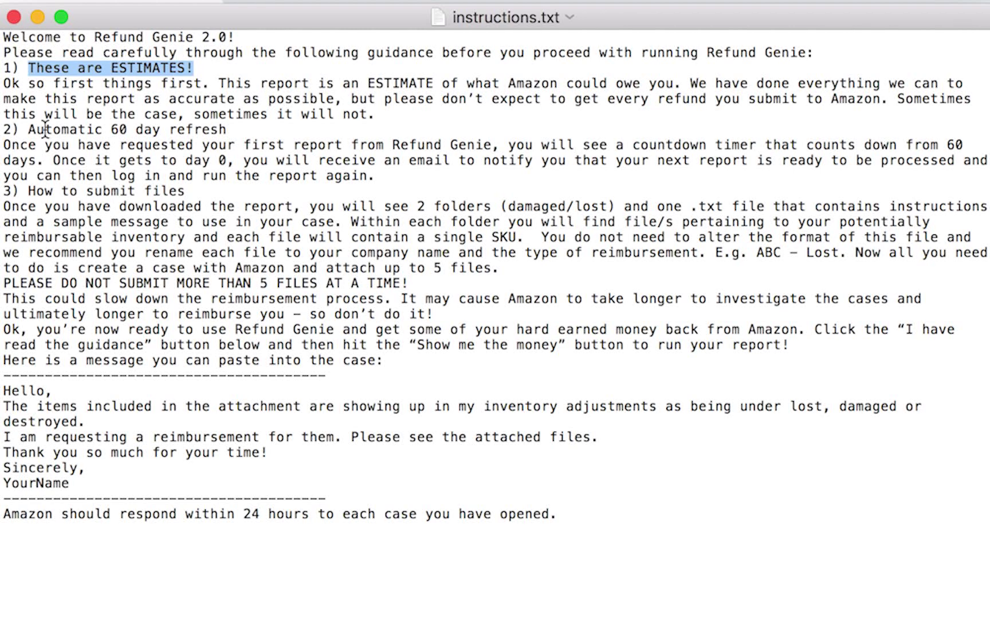
drag(28, 129, 269, 127)
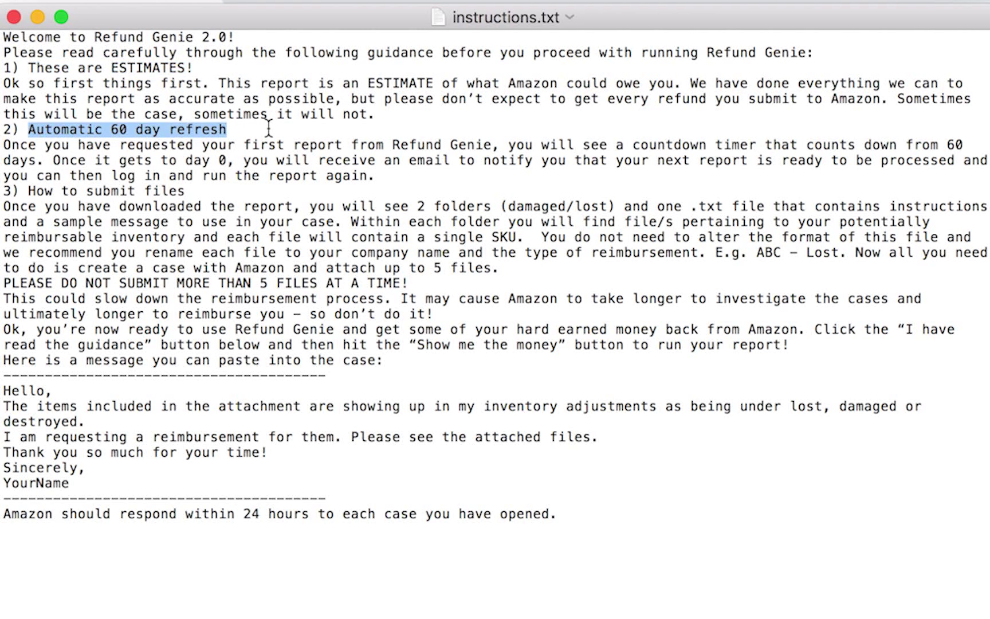
drag(28, 190, 228, 187)
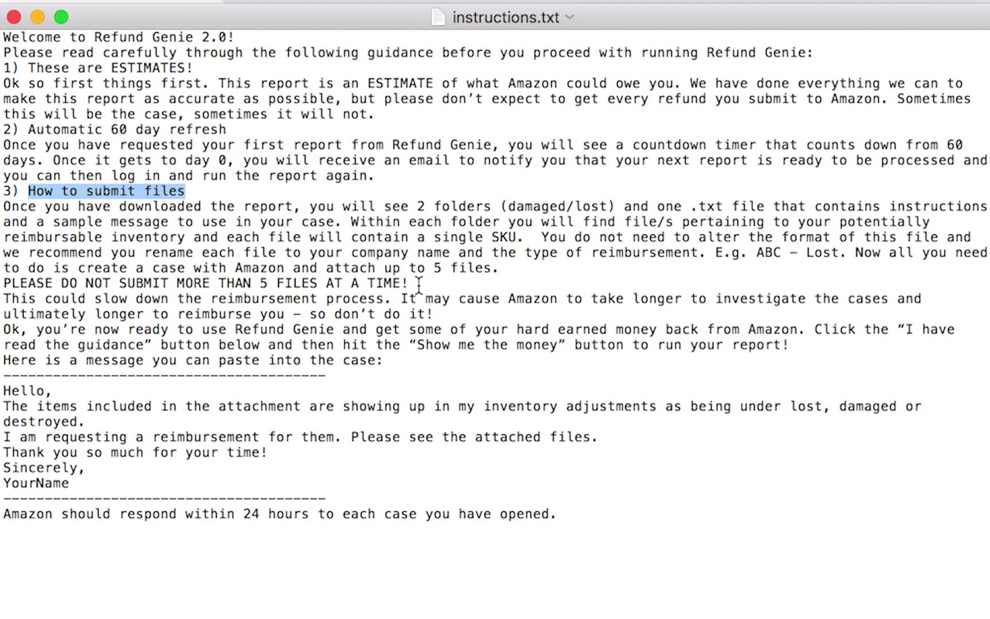
drag(419, 283, 5, 279)
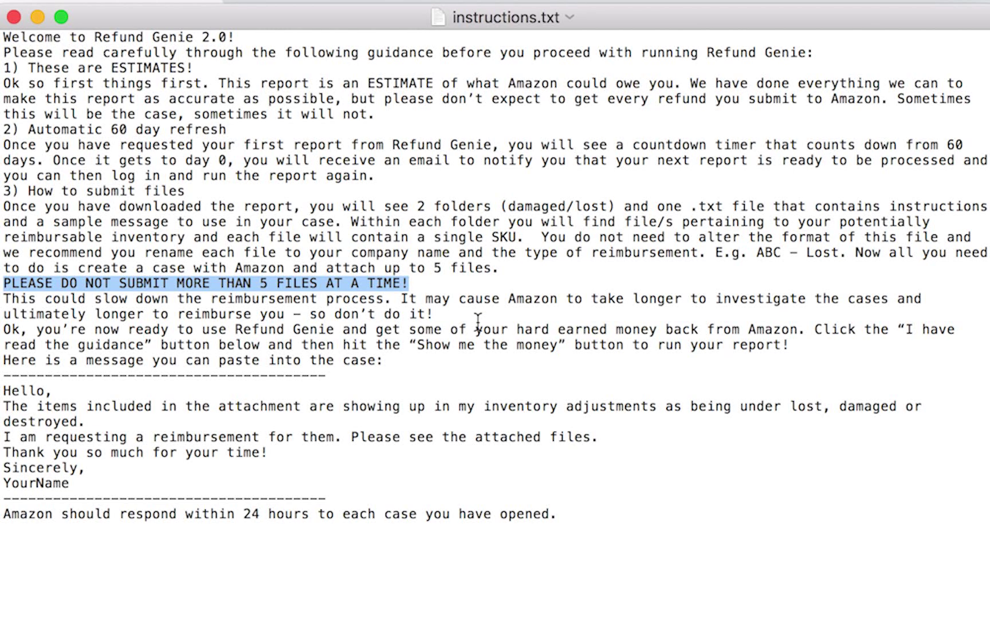
drag(508, 298, 815, 304)
click(294, 449)
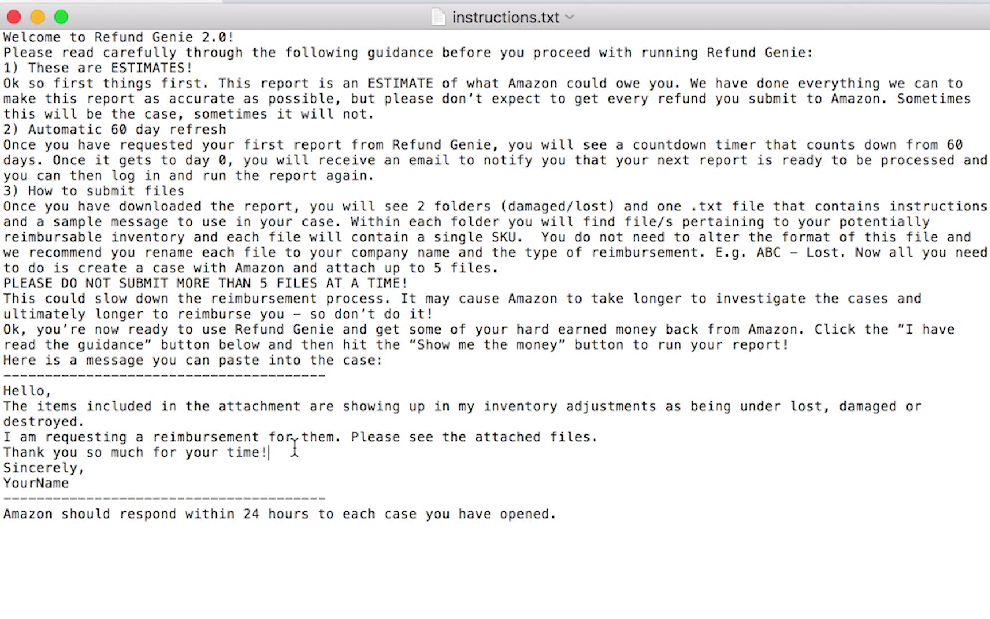
Highlight the sample case message from "Hello" to "YourName" in instructions.txt and minimize the document
drag(92, 480, 8, 391)
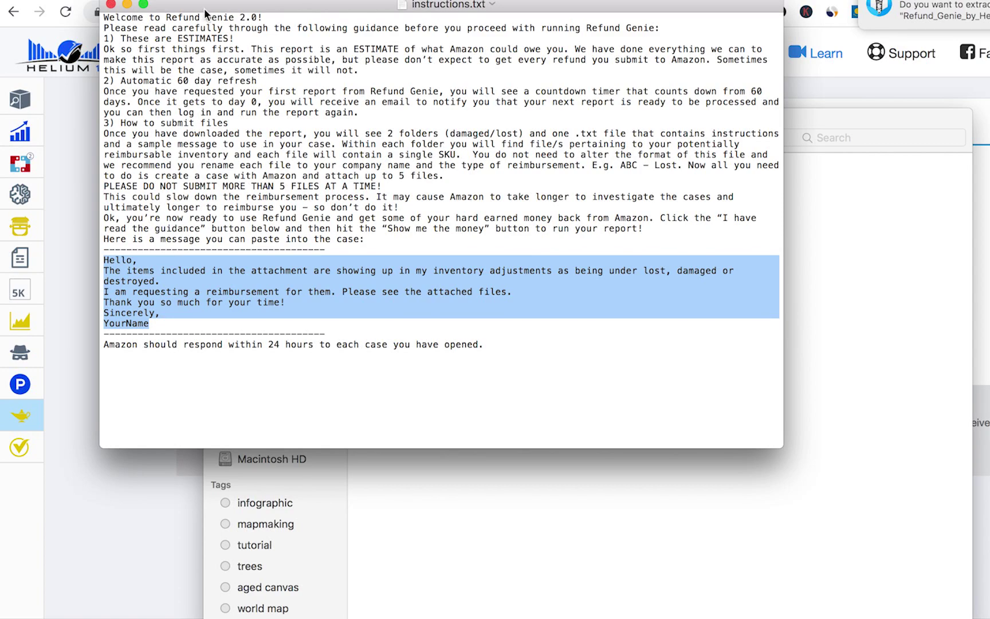
drag(206, 5, 144, 76)
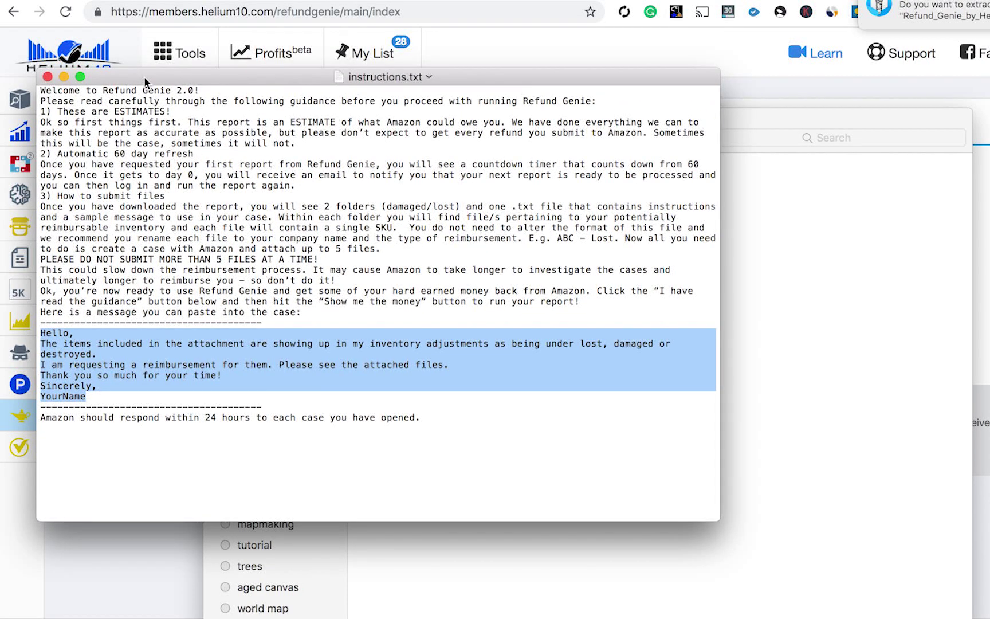
click(64, 76)
Copy Lost_1013822873.txt, Lost_1013822912.txt, Lost_1015100059.txt and Lost_1015583069.txt from the report's Lost folder
drag(397, 119, 354, 64)
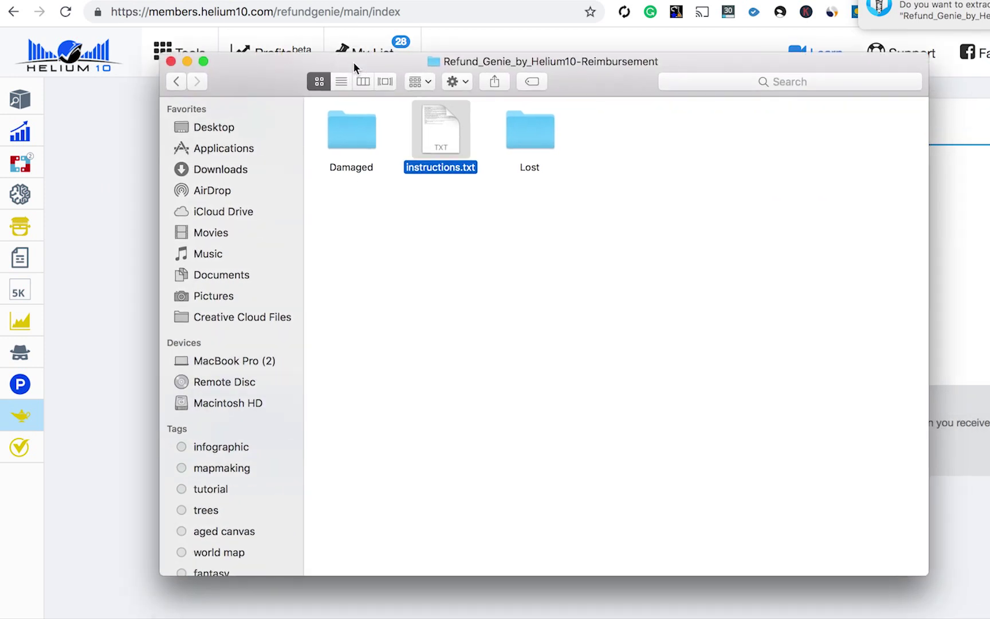
double_click(538, 133)
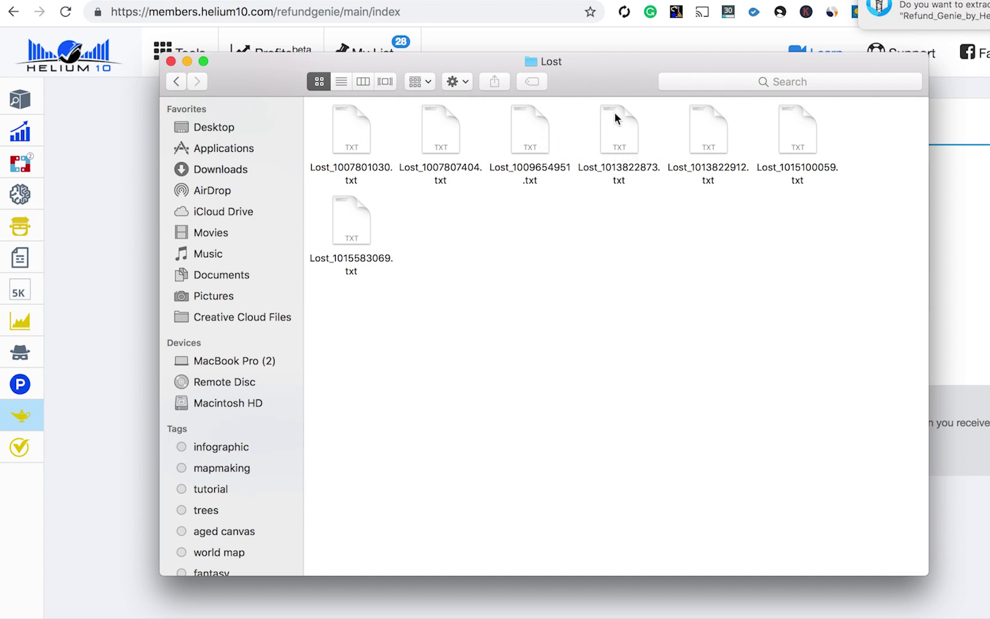
click(615, 133)
drag(854, 226, 614, 138)
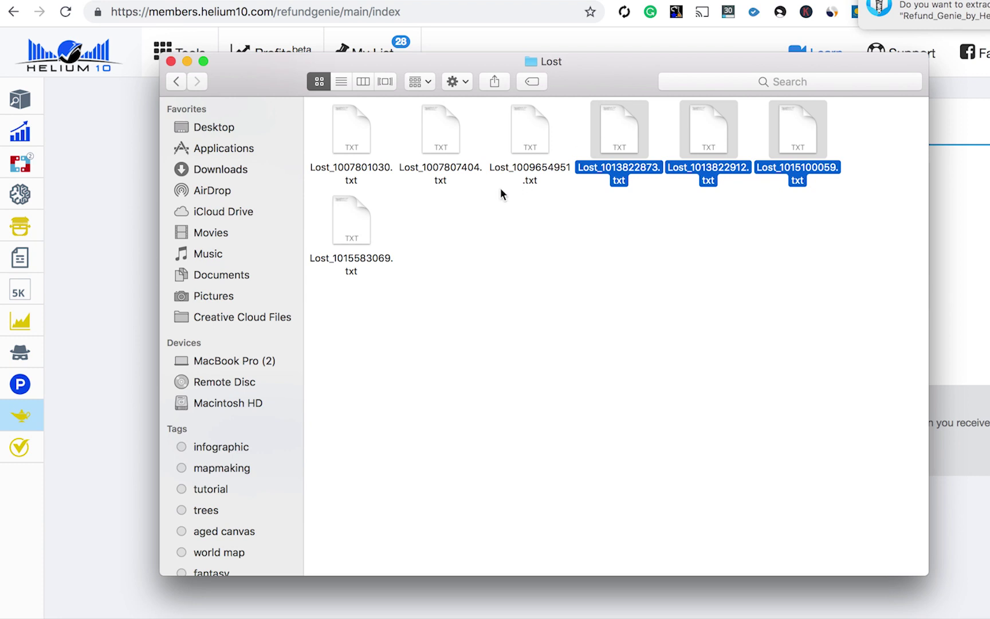
click(436, 247)
click(351, 232)
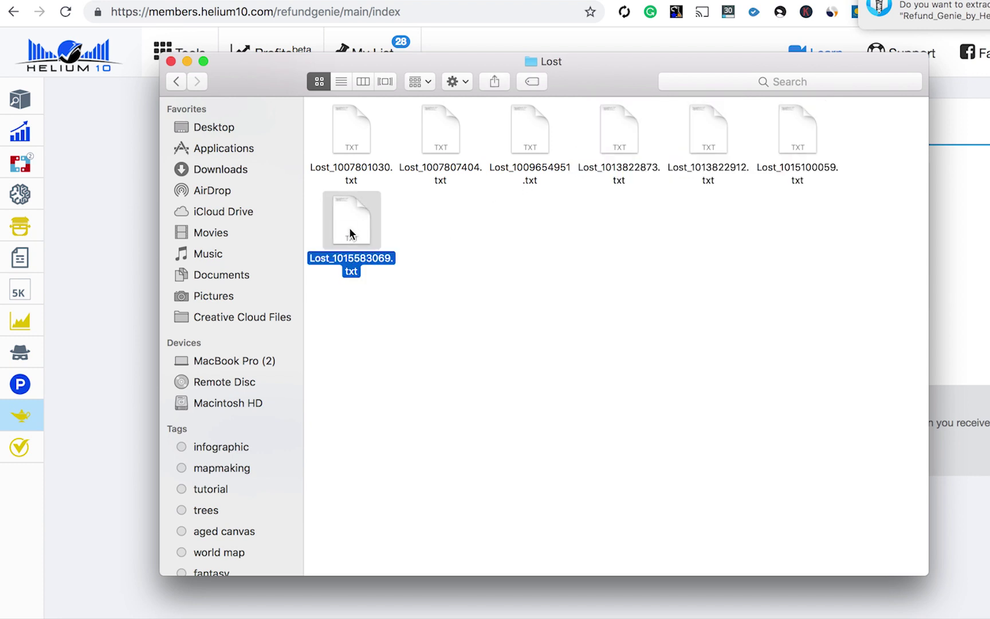
super+click(624, 135)
super+click(712, 139)
super+click(796, 143)
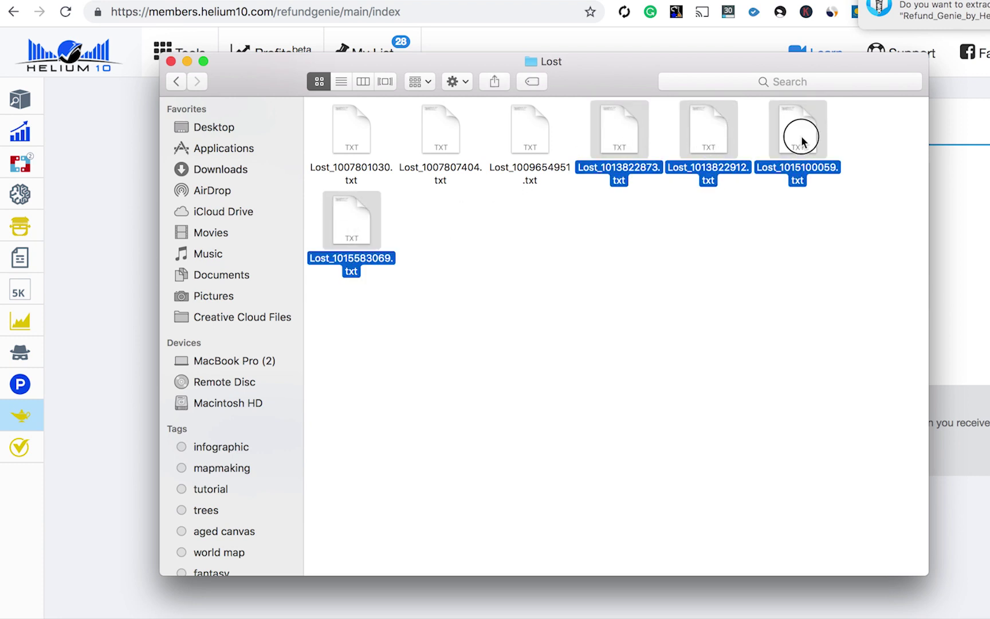
right_click(611, 128)
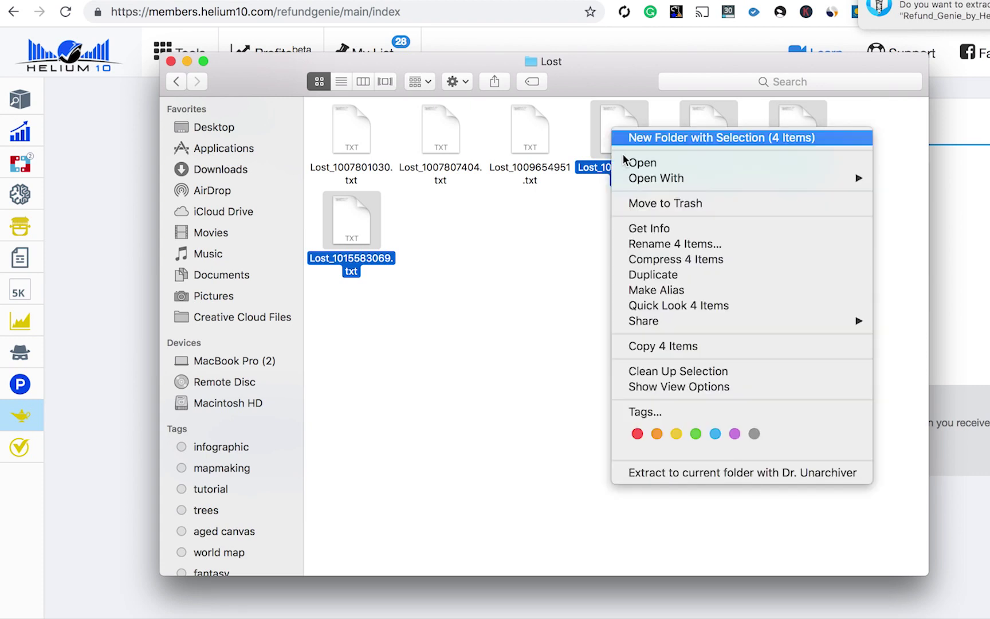
click(649, 346)
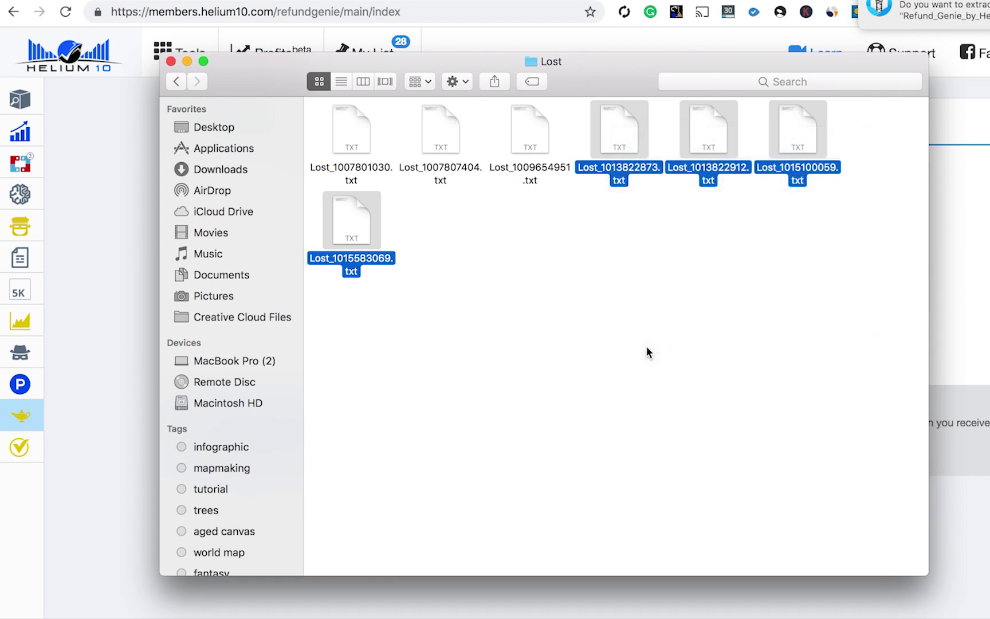
Create a folder named Submitted in the Refund_Genie_by_Helium10-Reimbursement folder and paste the four copied files into it
click(176, 82)
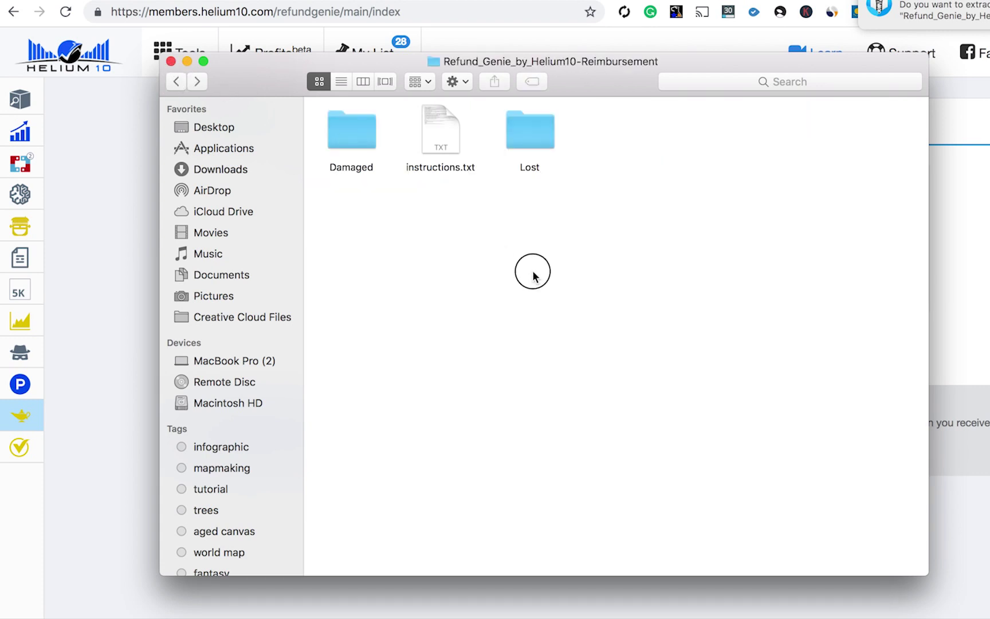
right_click(599, 297)
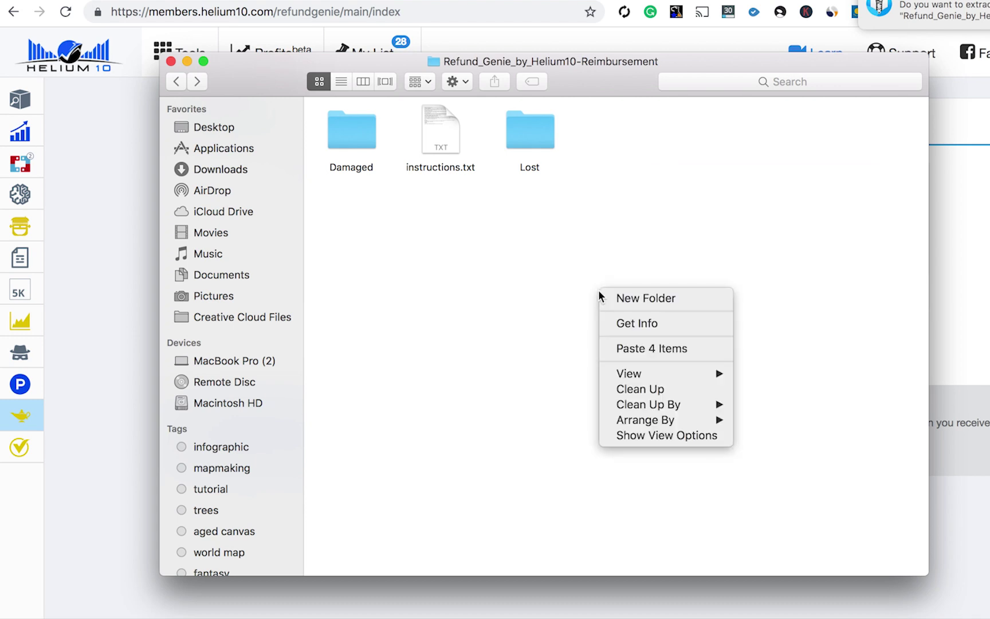
click(624, 297)
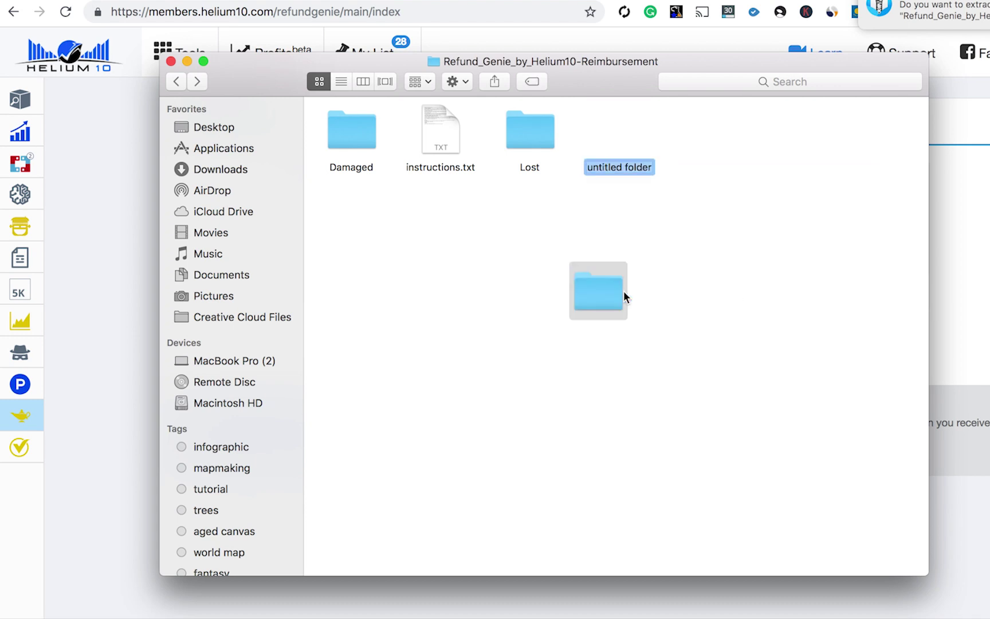
text(Submit)
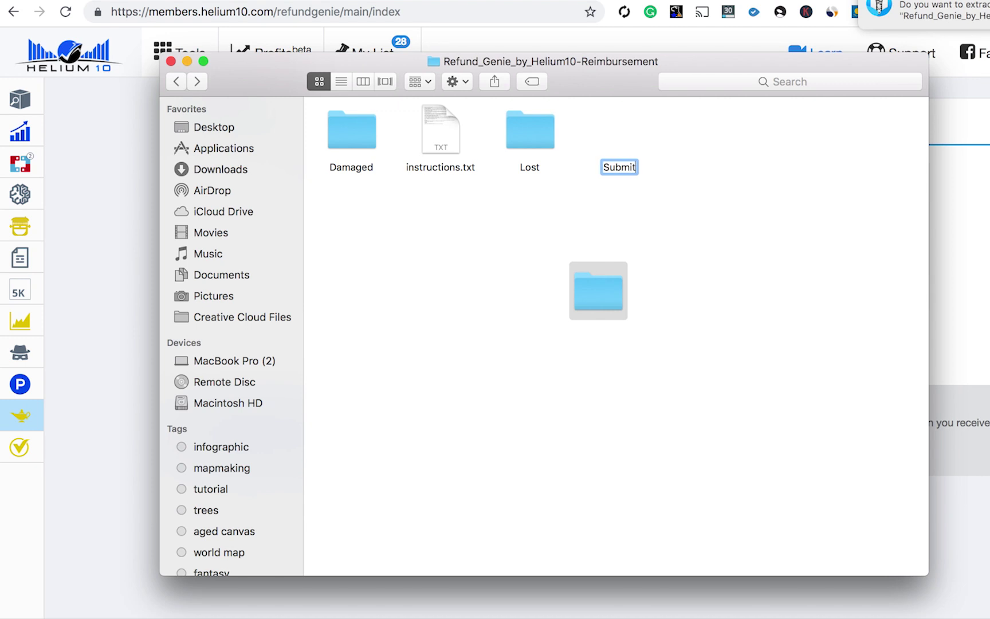
text(ted)
key(Return)
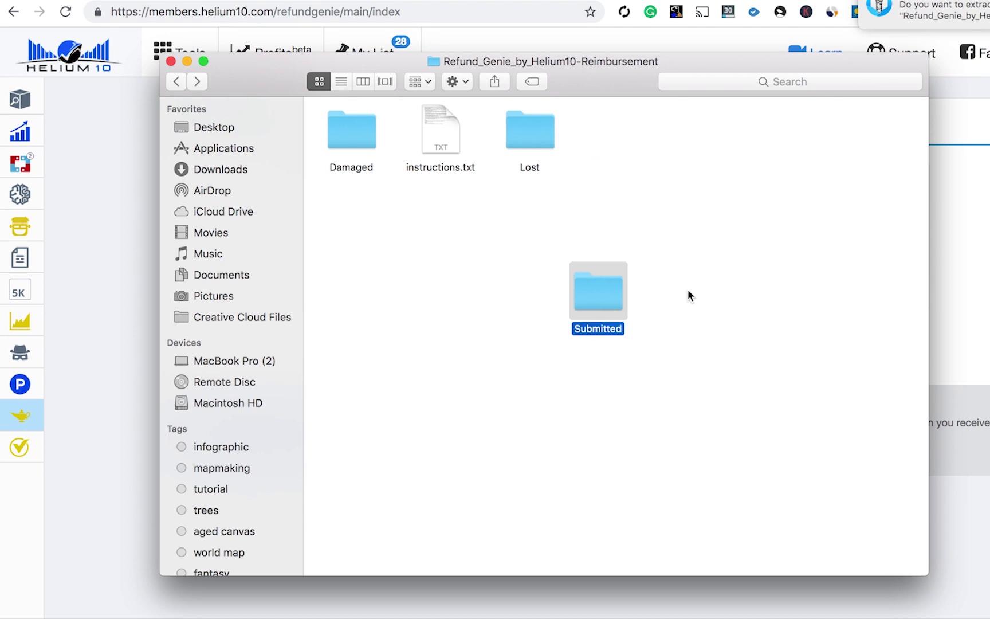
double_click(583, 293)
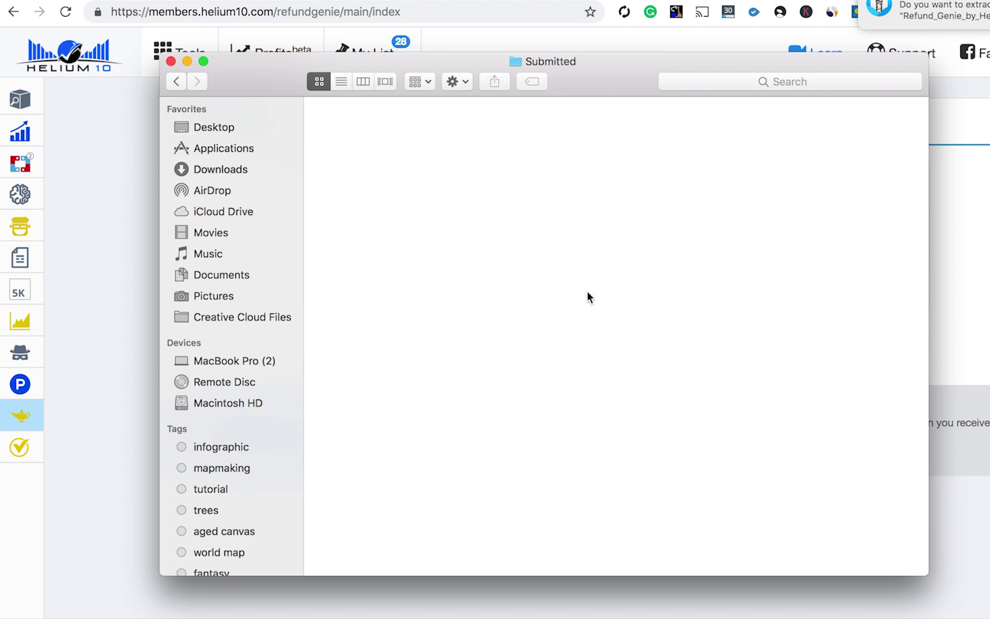
key(super+v)
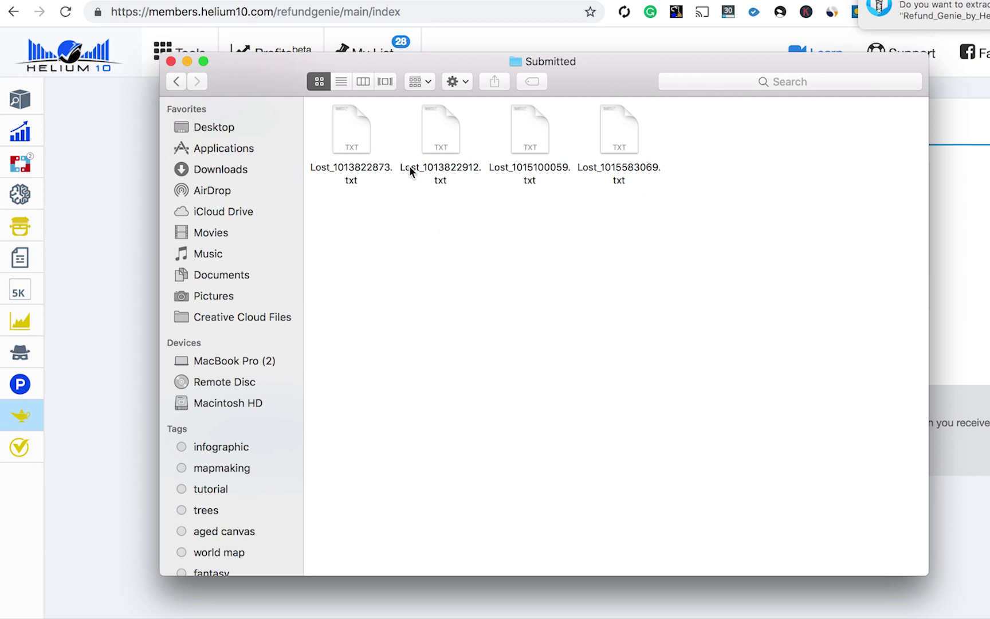
Open Lost_1013822873.txt from the Submitted folder, highlight its FNSKU and the unreimbursed misplaced inventory count, and close the file
double_click(354, 137)
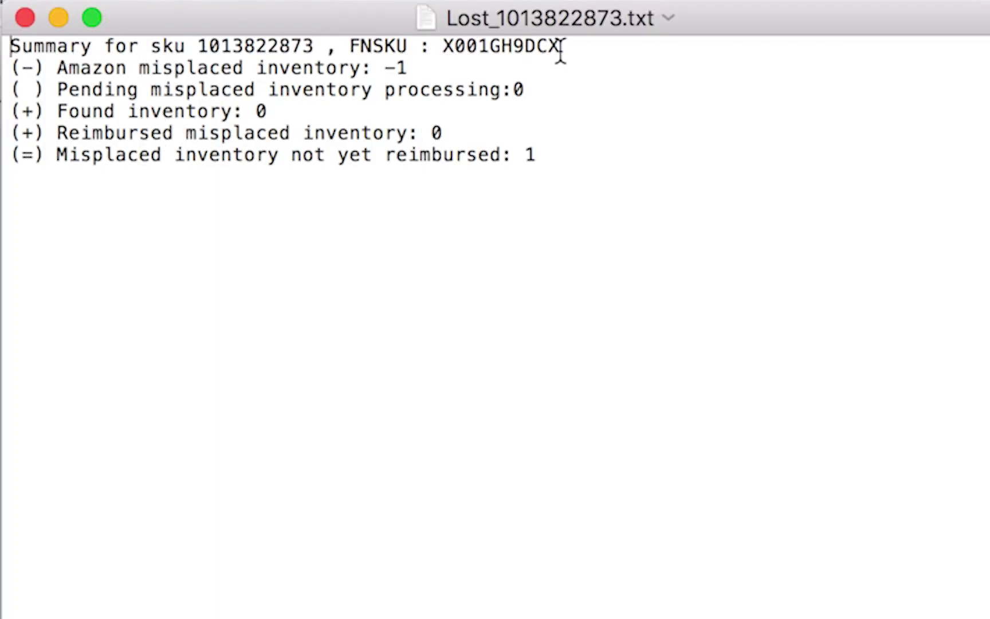
drag(561, 51, 440, 45)
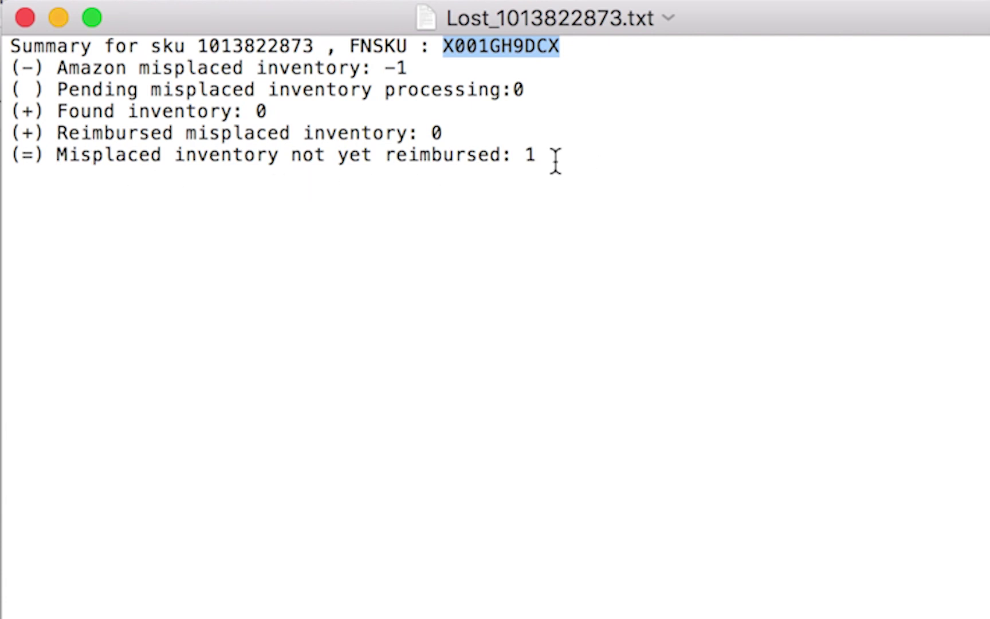
drag(542, 155, 527, 155)
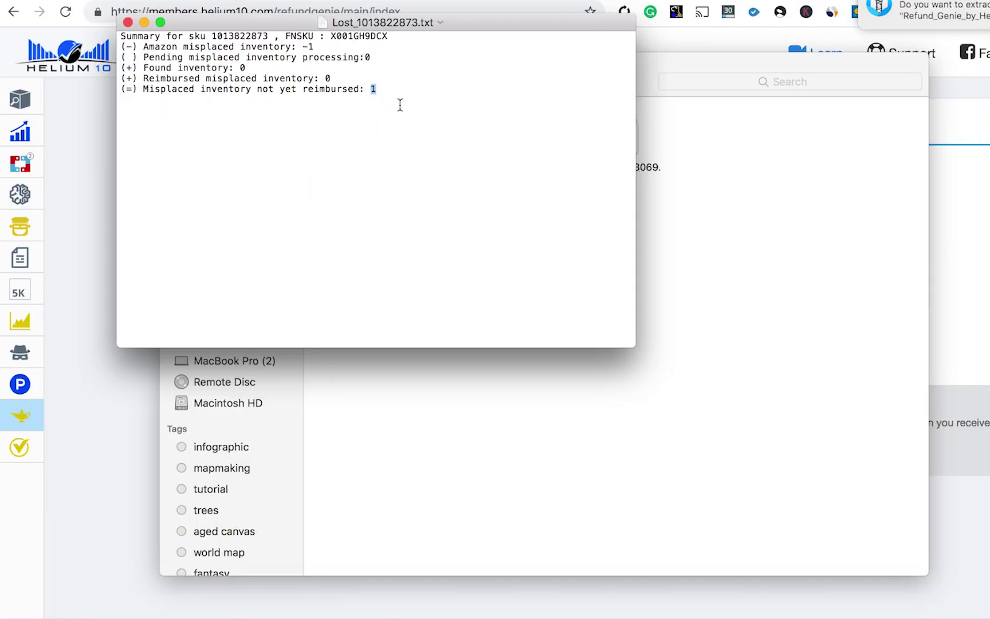
drag(476, 22, 604, 161)
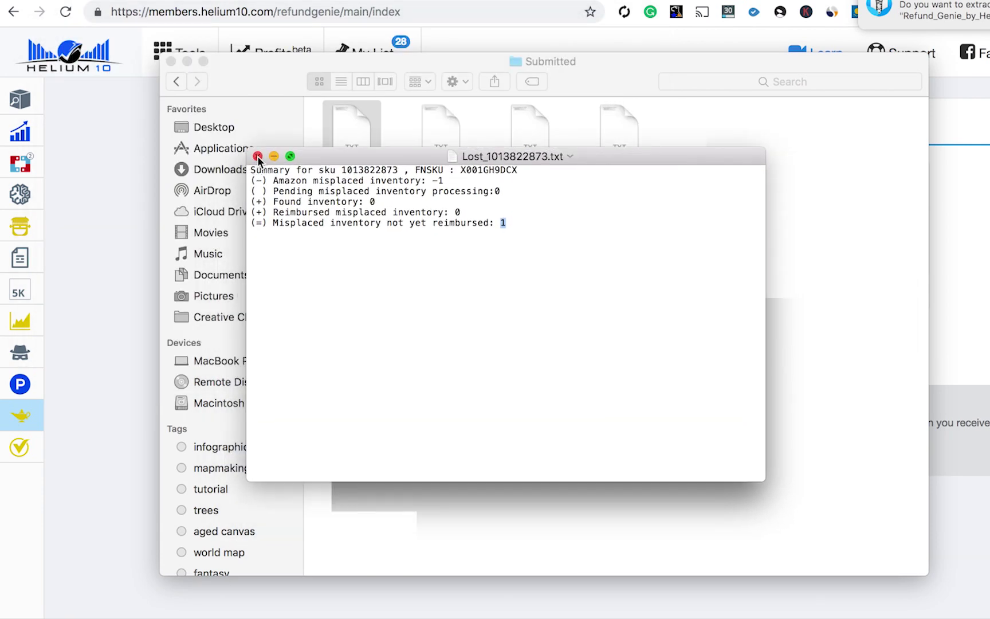
click(258, 157)
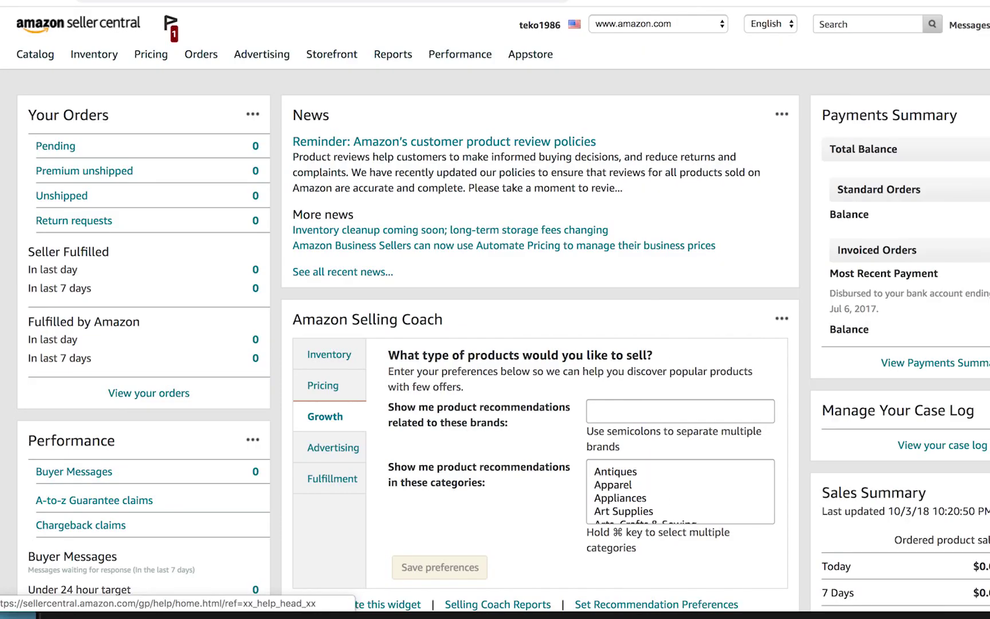
Switch to Amazon Seller Central and open a Selling on Amazon contact form for Fulfillment by Amazon, Other FBA Issue
click(989, 25)
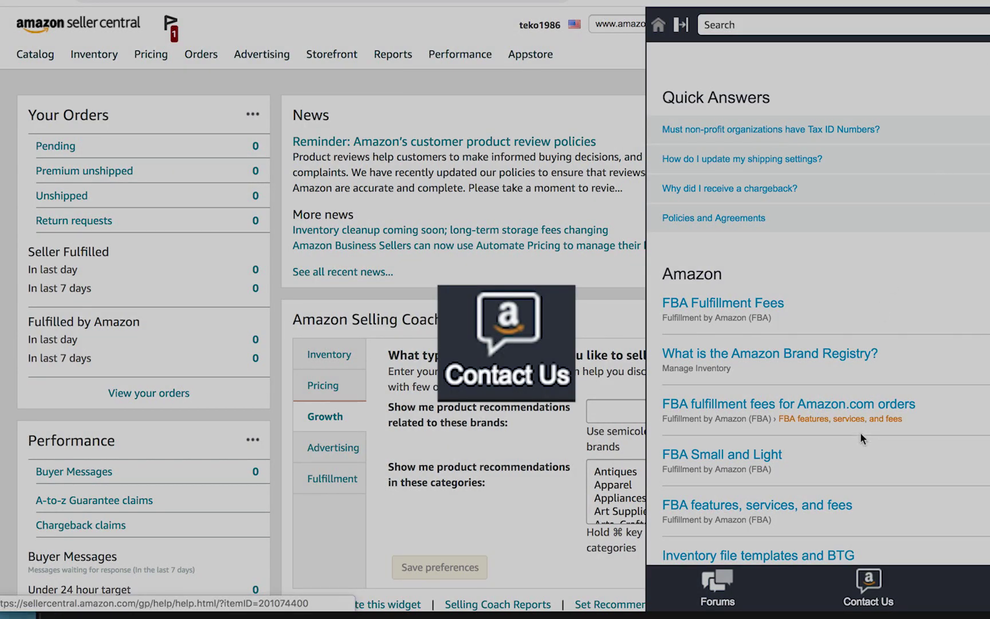
click(869, 587)
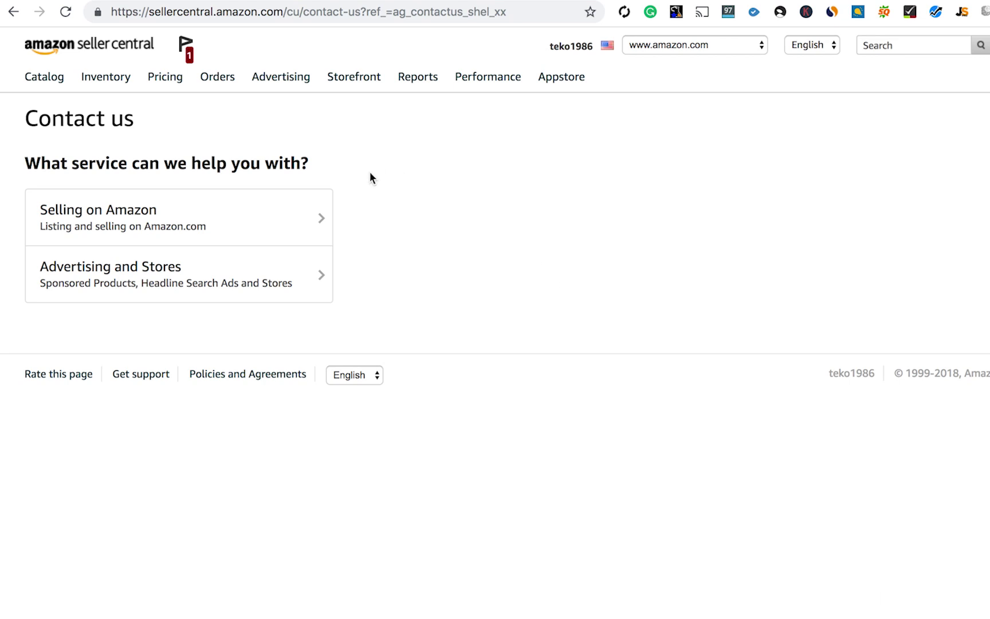
click(274, 224)
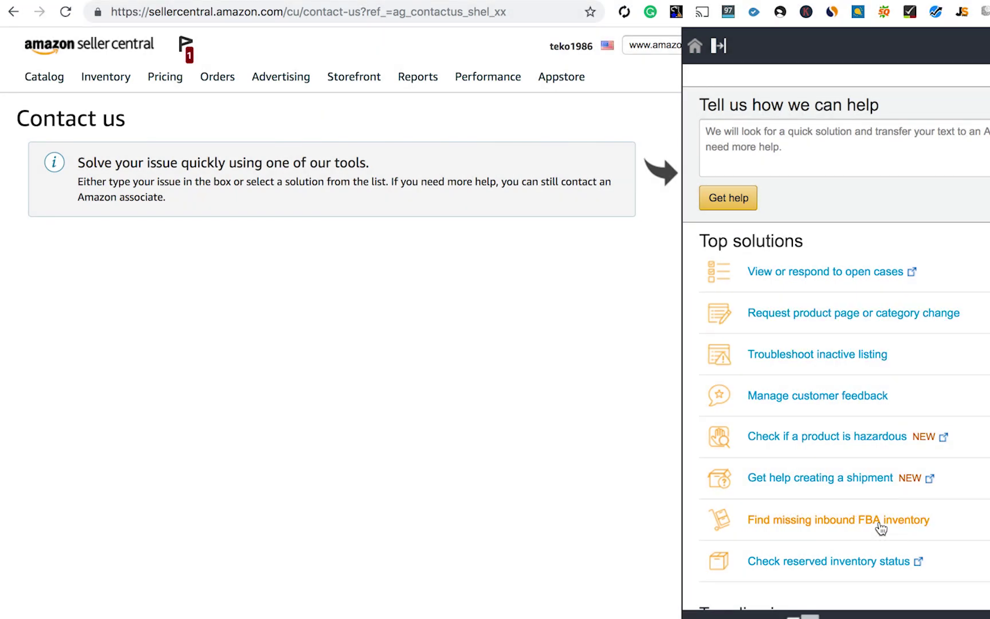
click(880, 526)
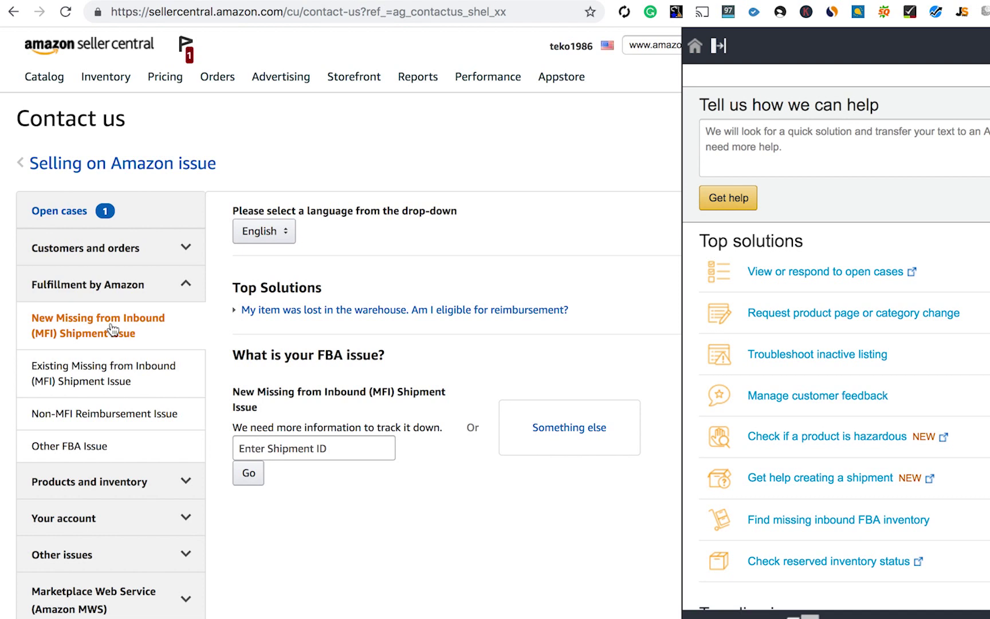
click(90, 450)
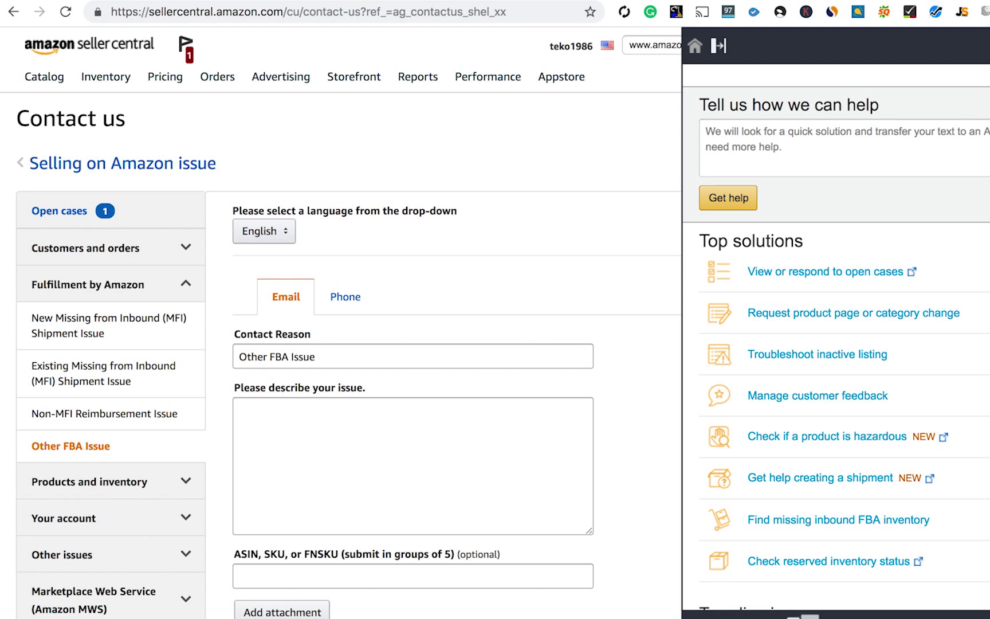
Replace the contact reason of the support case with "Reimbursement Issue"
triple_click(427, 358)
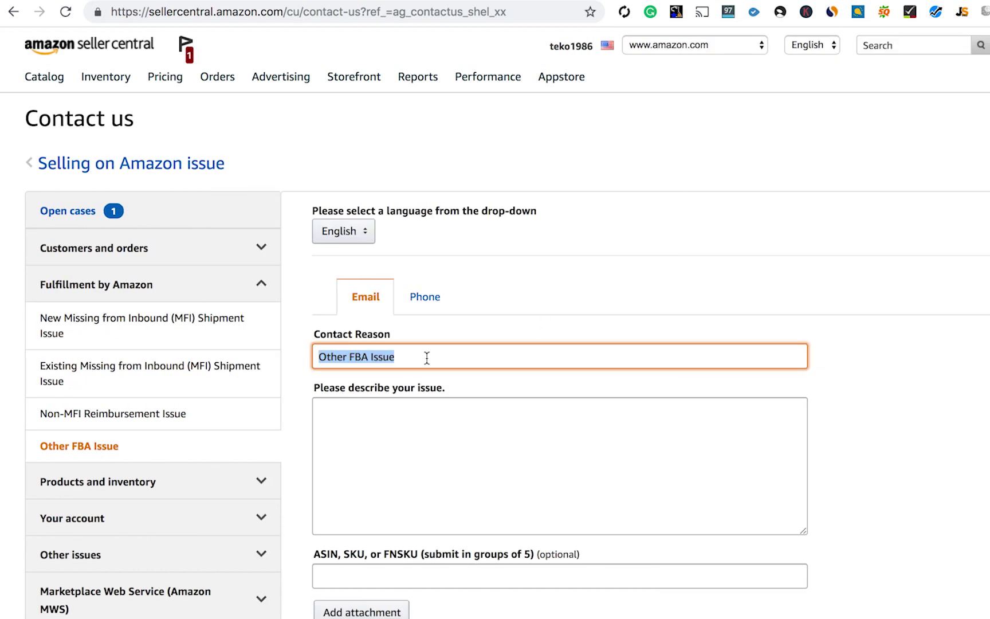
text(Re)
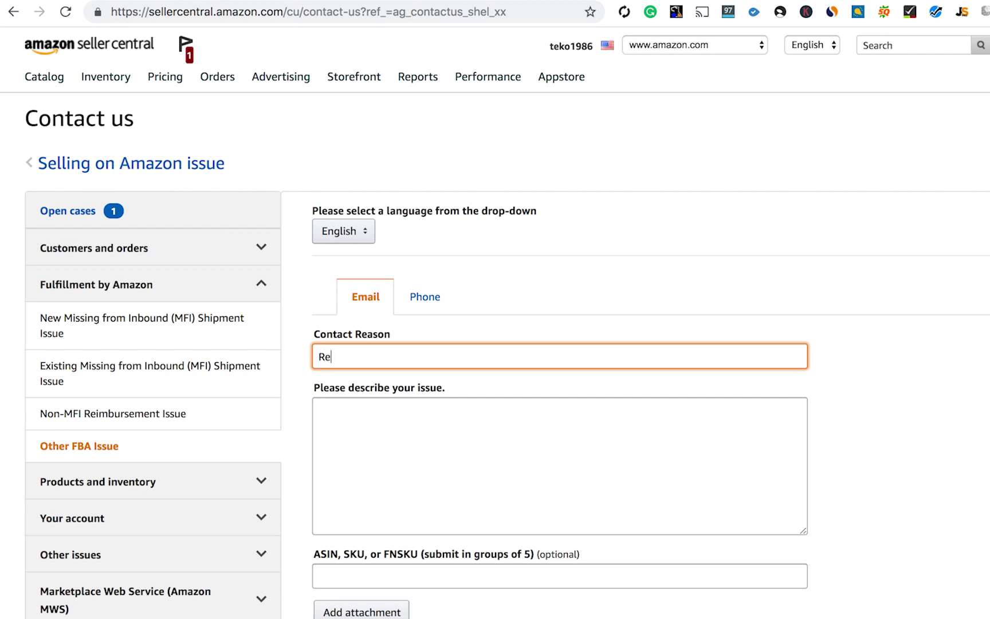
text(imbursement Issue)
scroll(903, 446, down, 3)
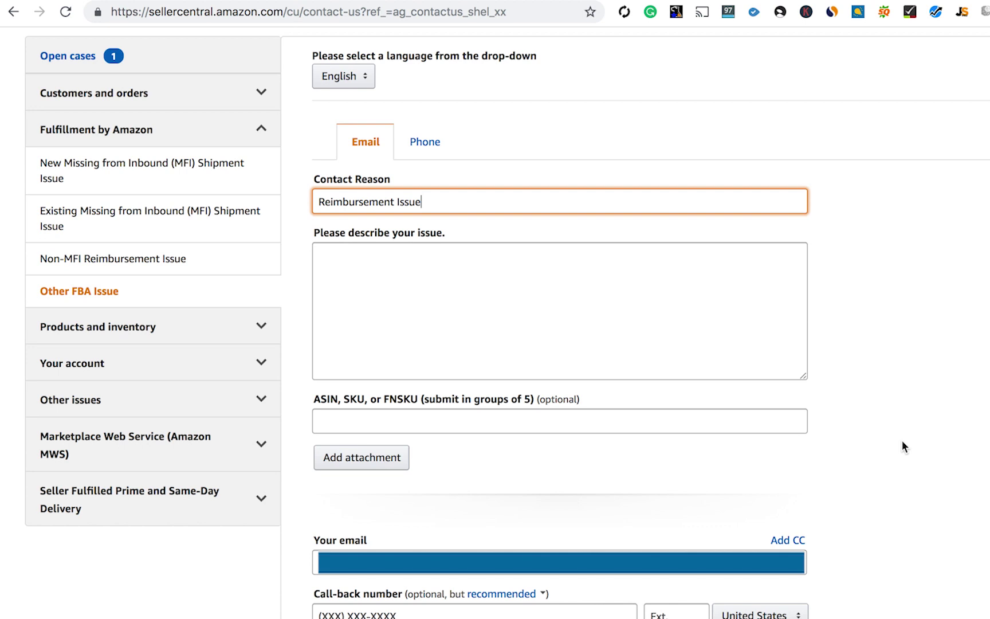
Copy the sample message from instructions.txt into the case's issue description and replace YourName with the sender's full name
click(470, 282)
double_click(440, 133)
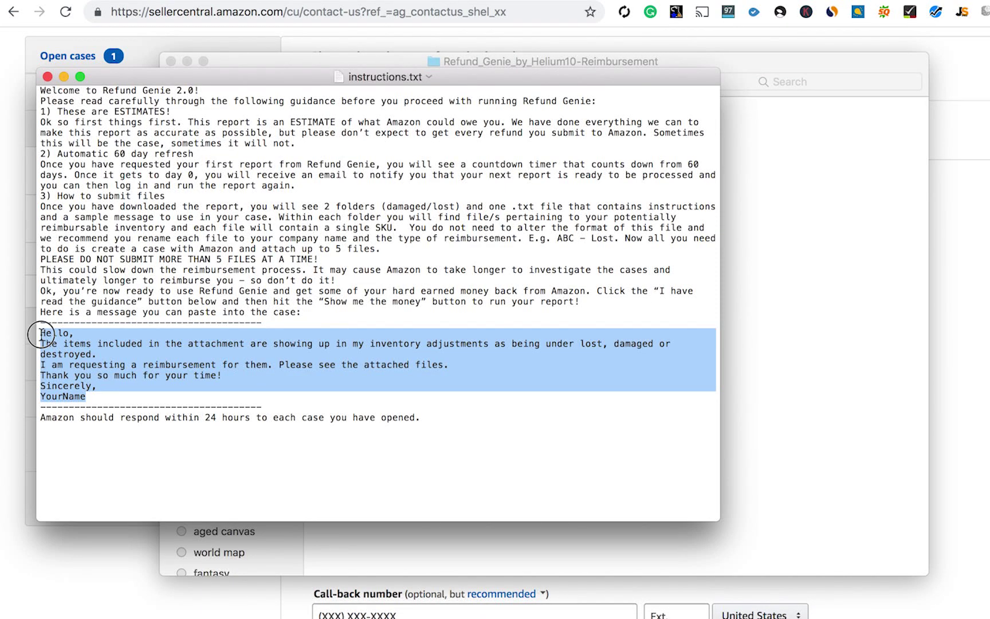
right_click(67, 344)
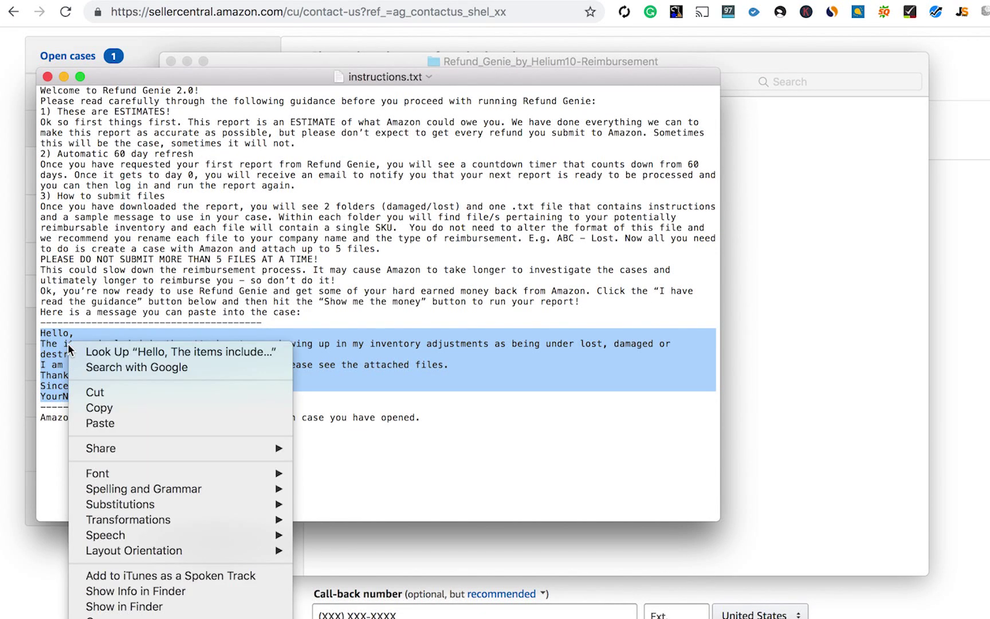
click(106, 412)
click(836, 388)
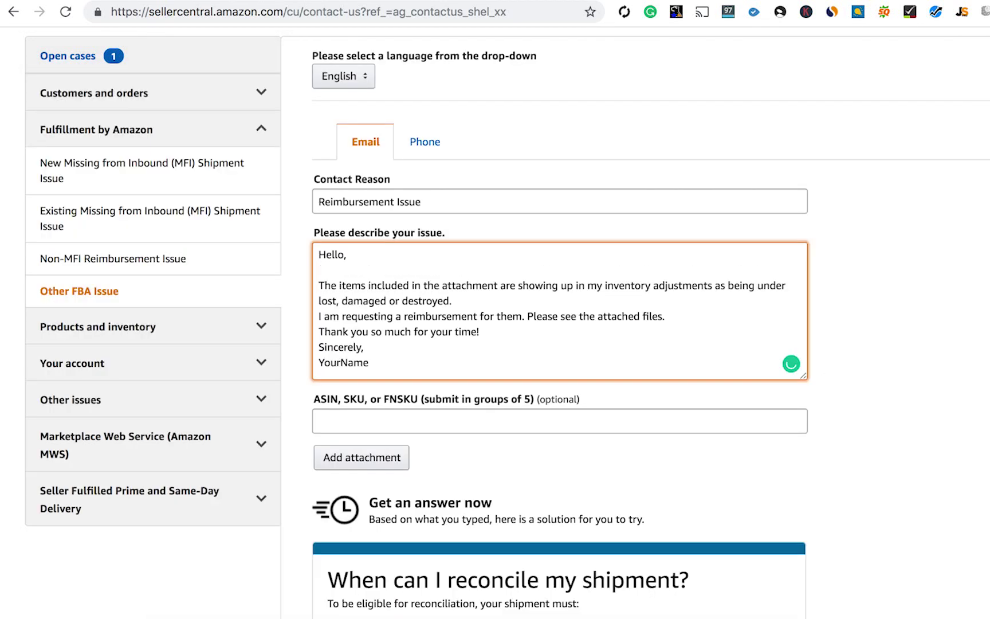
key(Return)
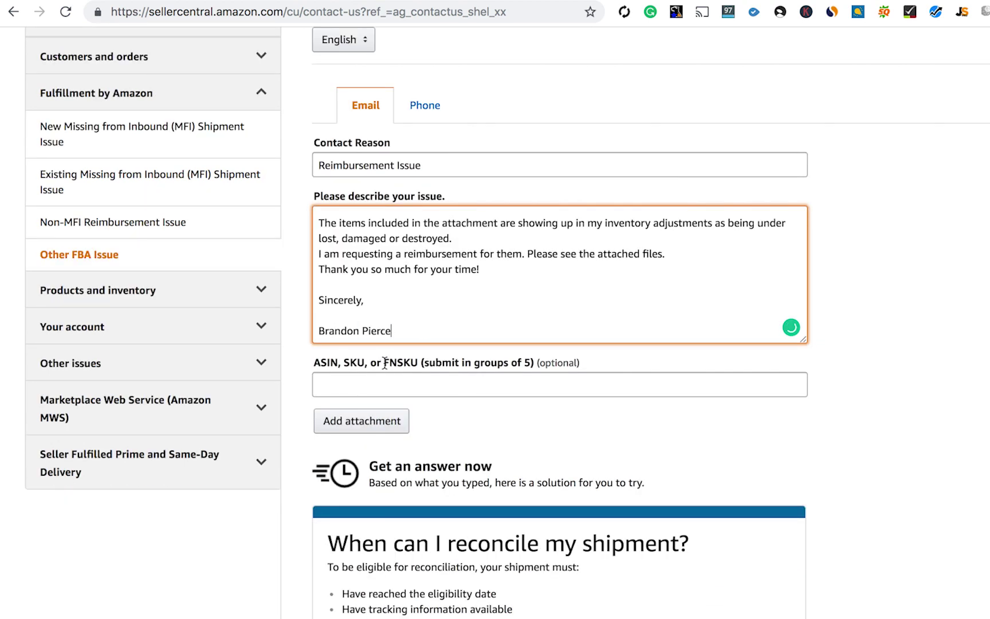
click(412, 365)
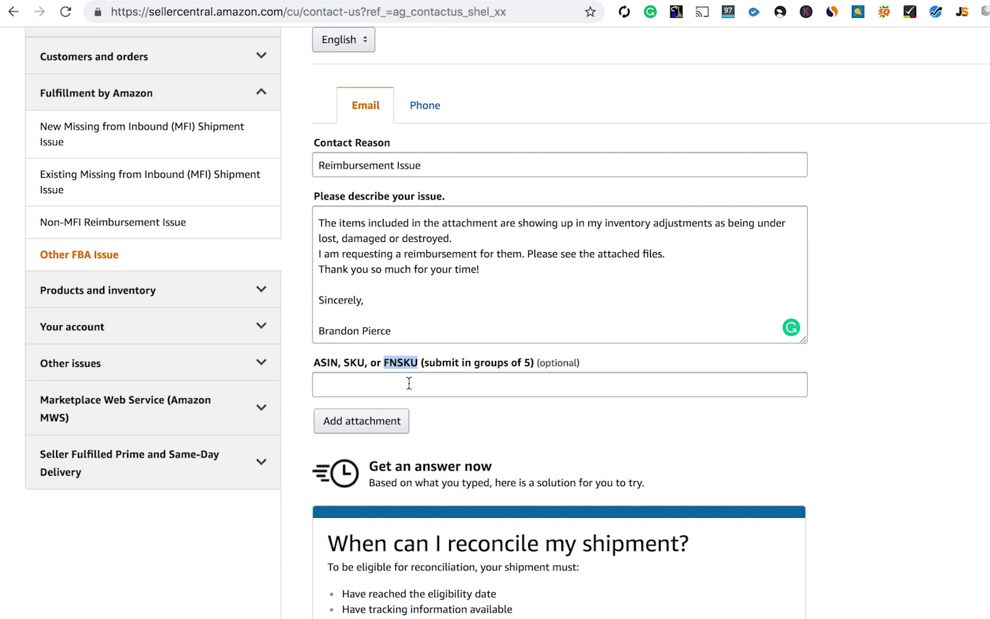
click(410, 382)
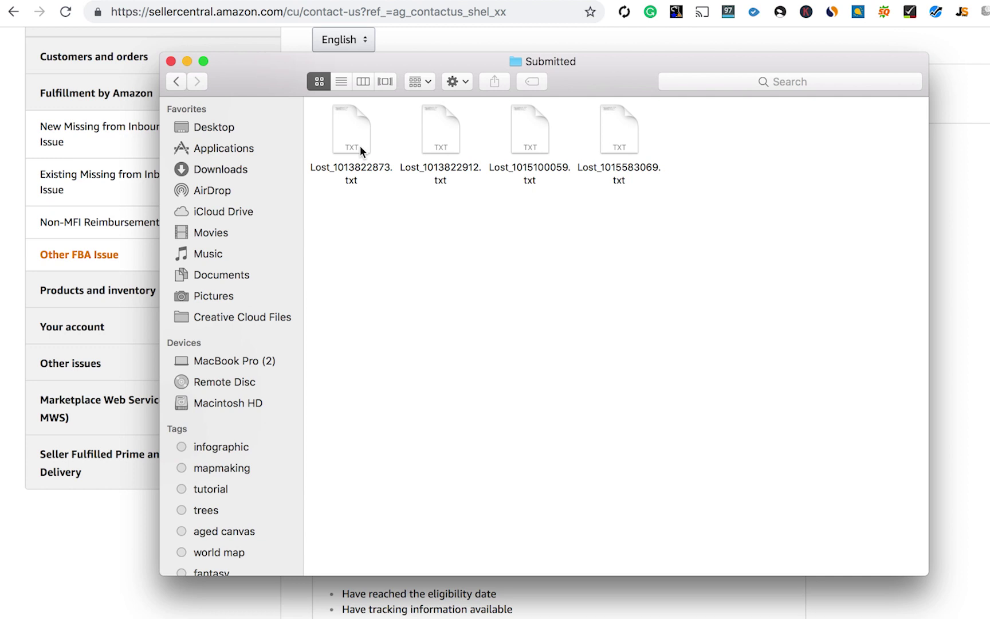
Rename Lost_1013822873.txt in the Submitted folder to GnomadlifeLLC_Lost_1013822873.txt
click(360, 146)
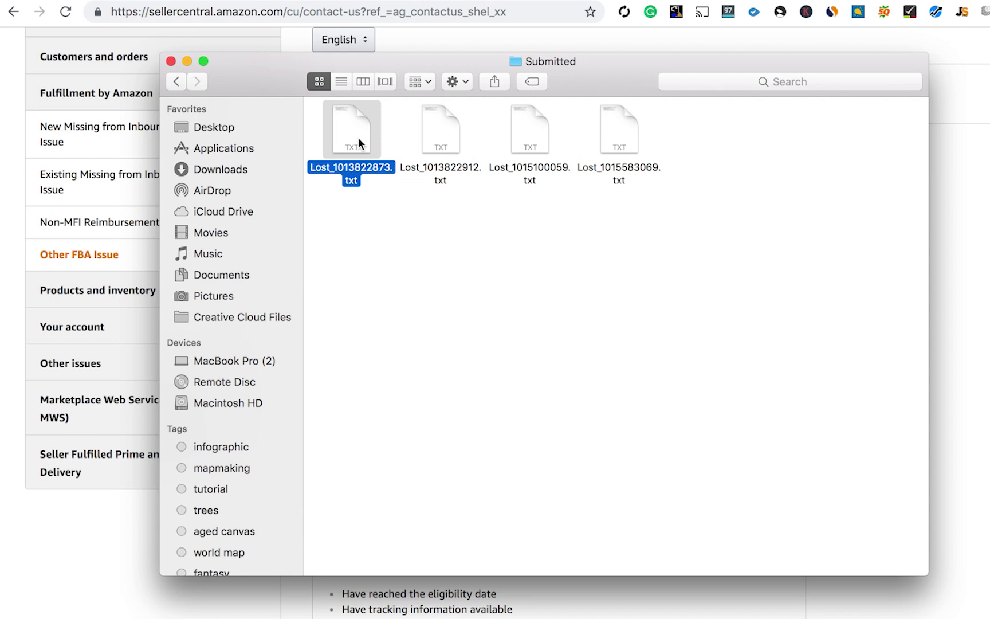
right_click(359, 143)
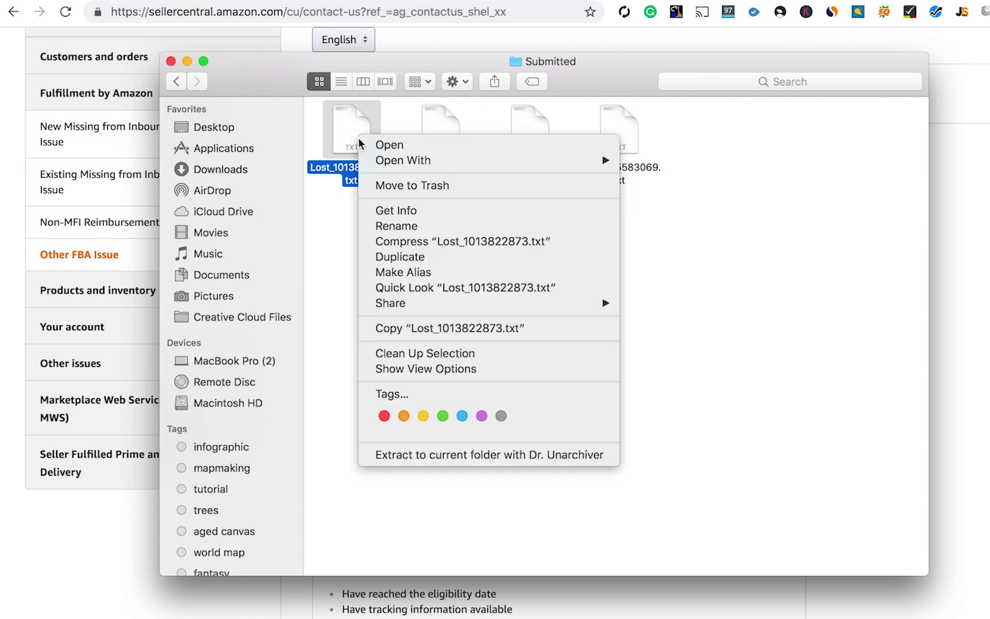
click(386, 223)
click(321, 167)
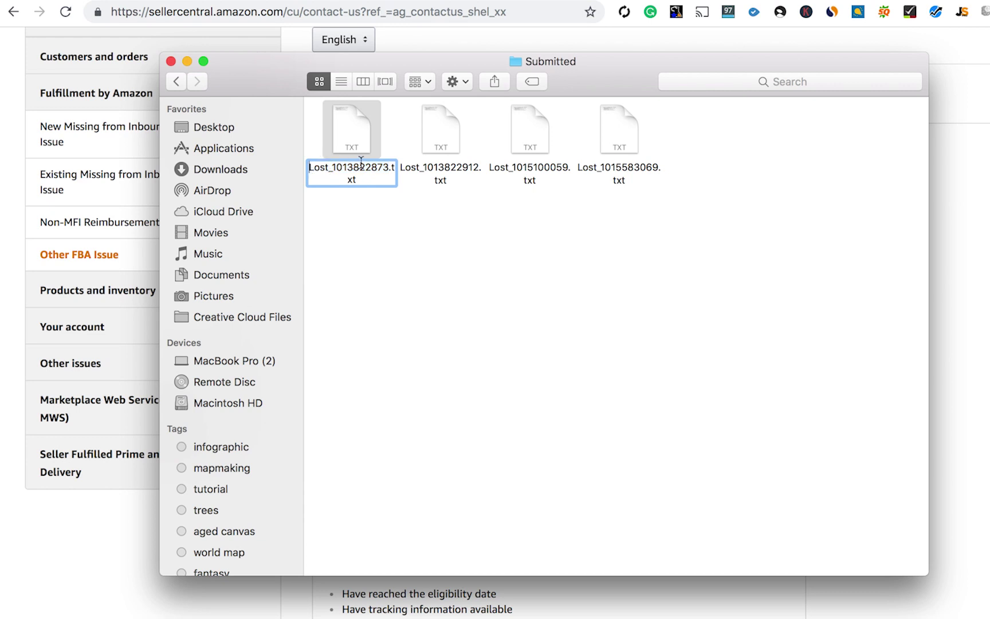
text(Gnomad)
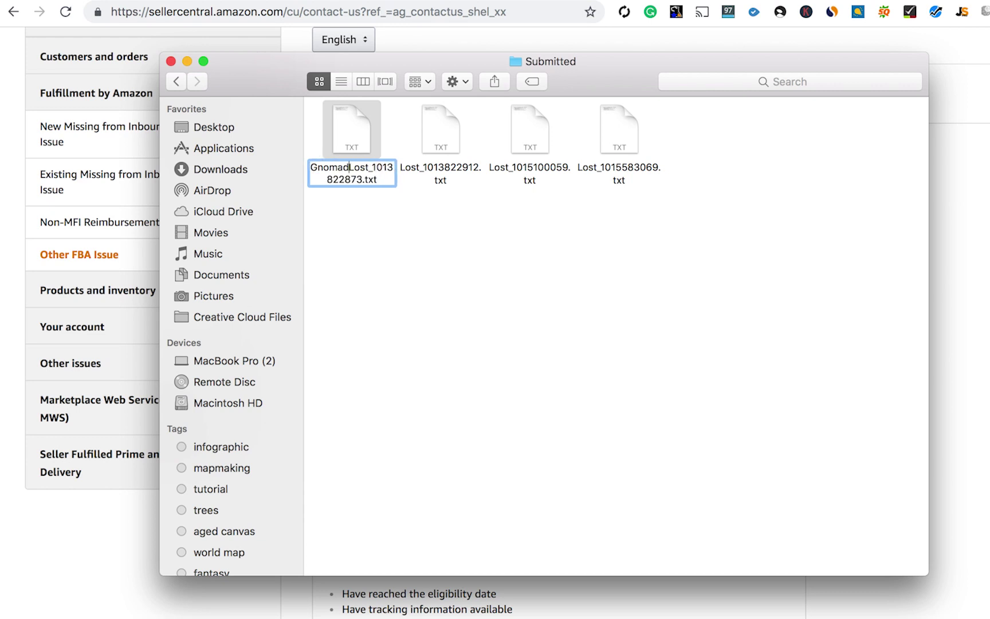
text(life)
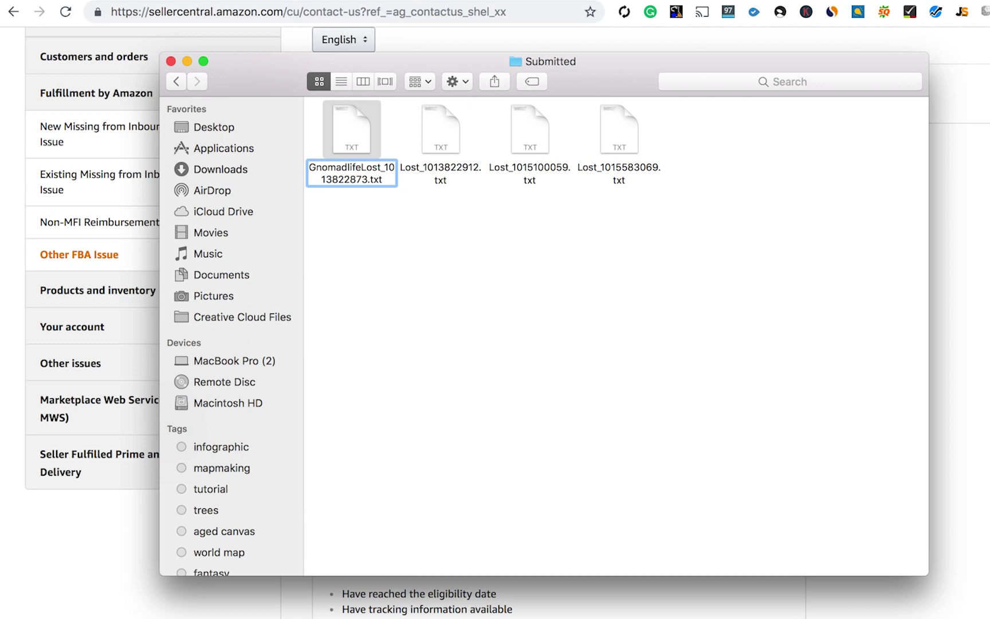
text(LLC)
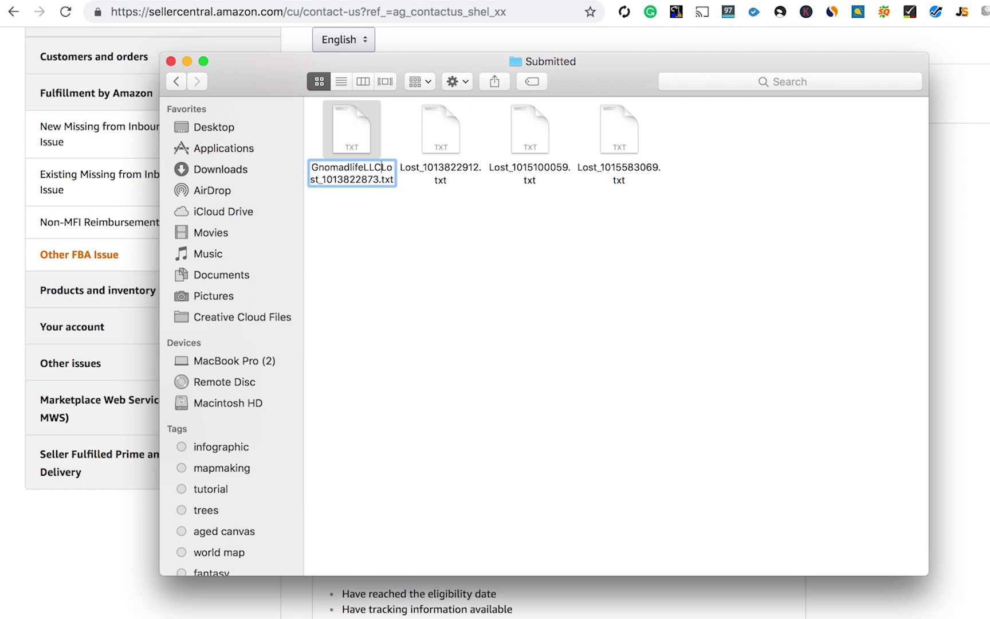
text(_)
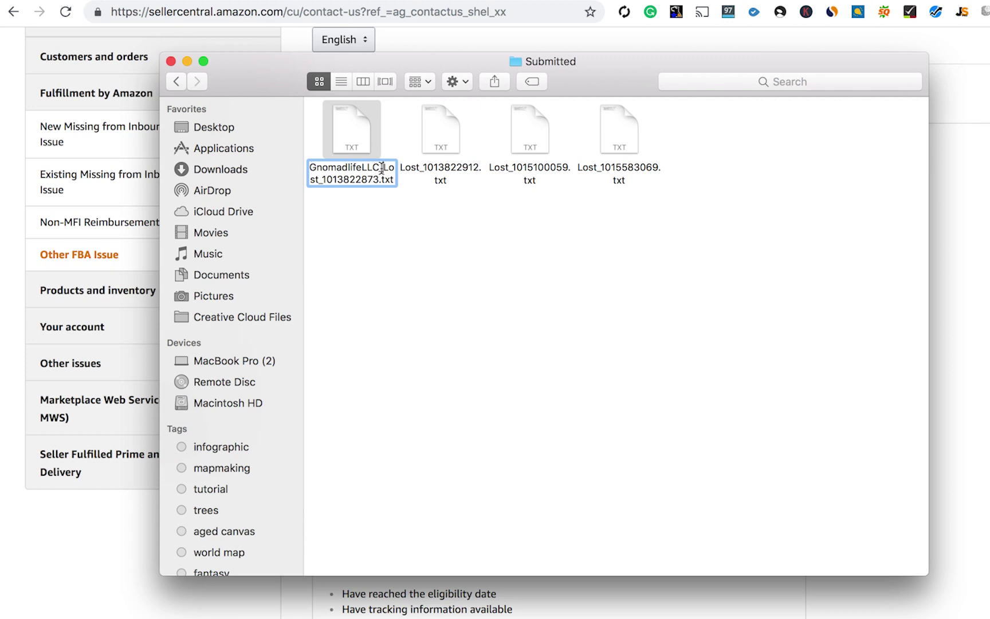
drag(382, 167, 319, 178)
drag(380, 179, 328, 179)
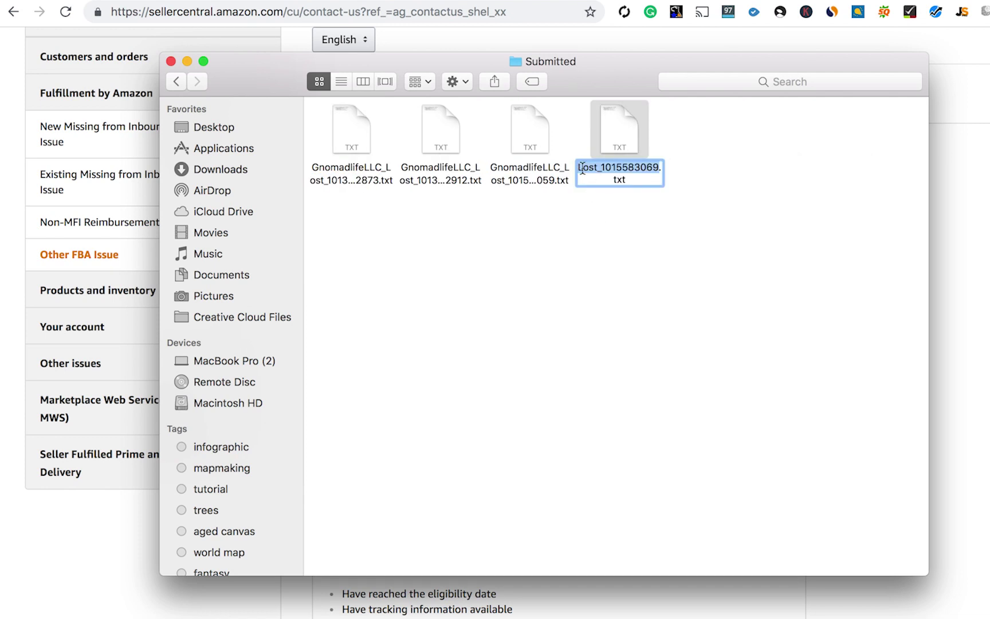
Add the prefix GnomadlifeLLC_ to the name of Lost_1015583069.txt
click(578, 167)
key(super+v)
click(572, 261)
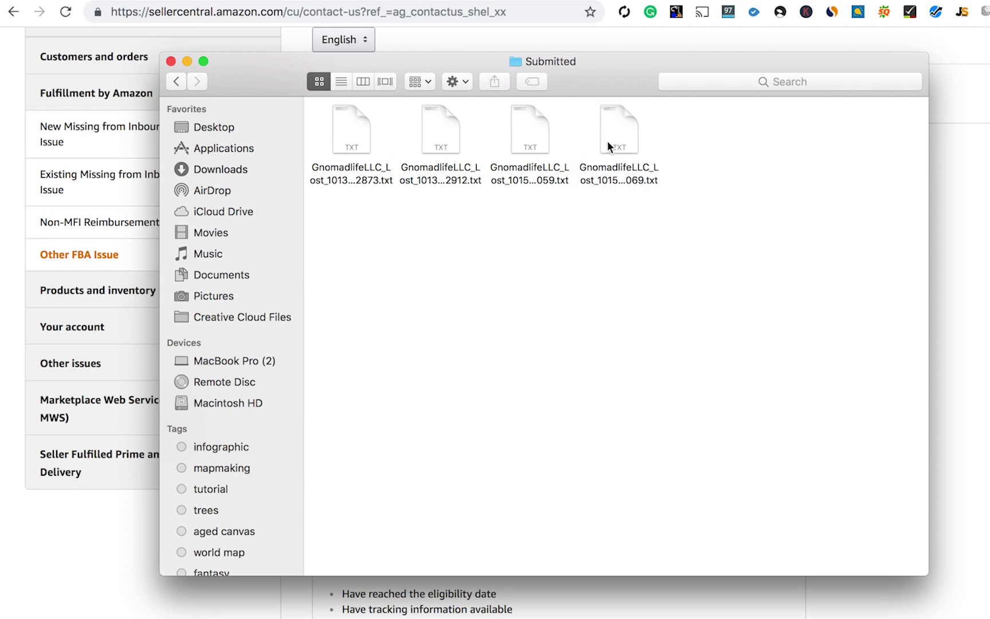
Copy the FNSKU X001GH9DCX from the file ending in 2873 into the case's ASIN, SKU, or FNSKU field
double_click(353, 143)
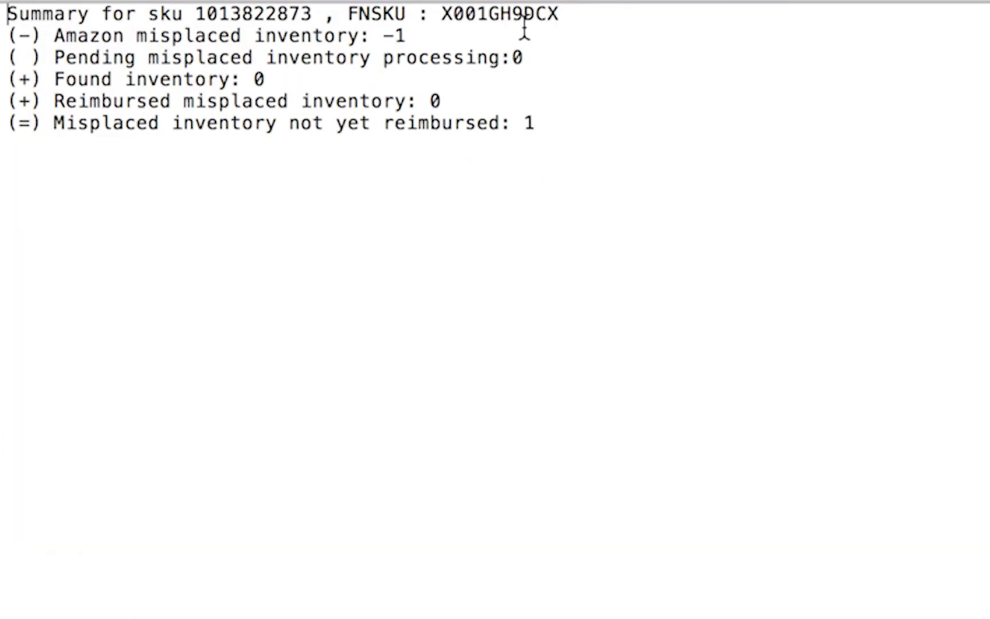
drag(389, 36, 341, 36)
drag(464, 13, 441, 12)
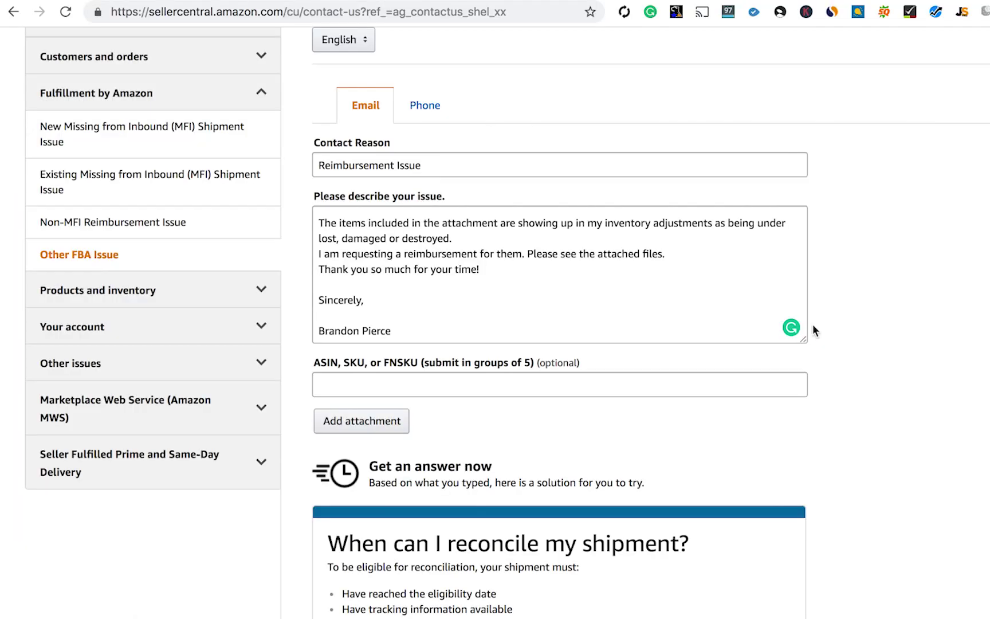
click(477, 380)
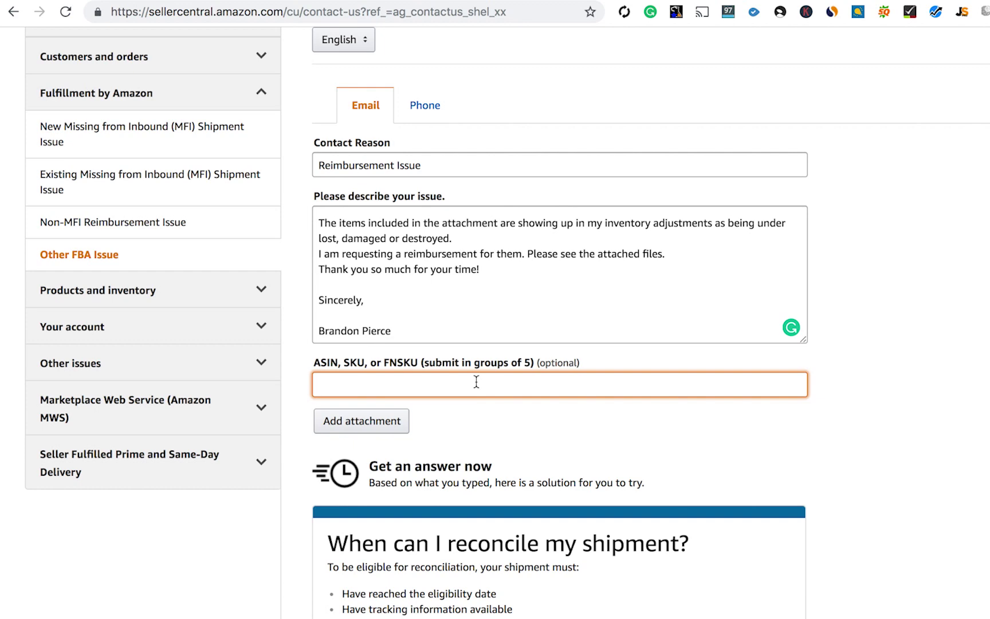
key(super+v)
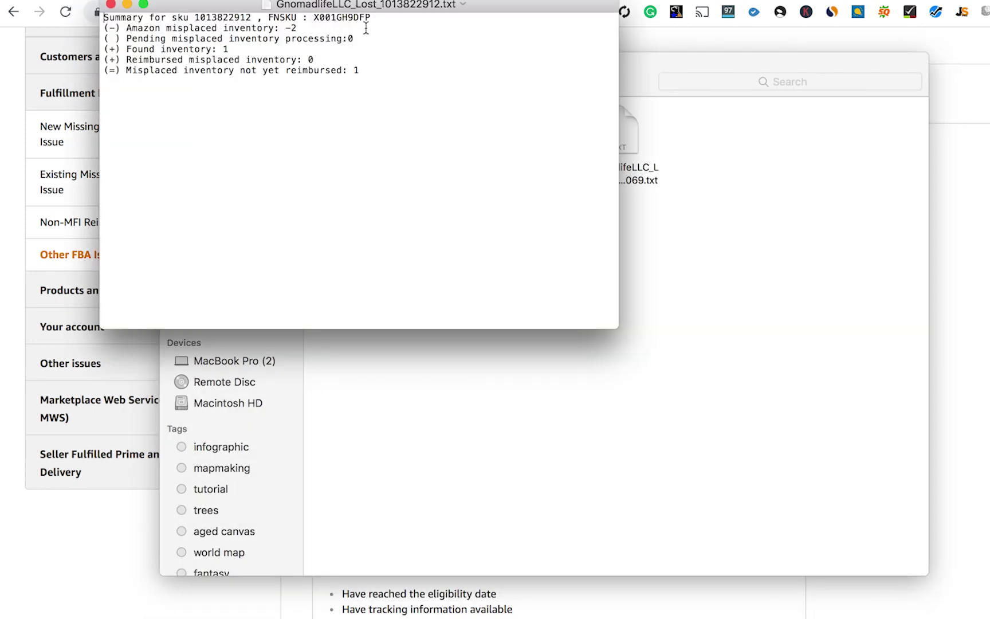
Add the identifiers from the other three files, X001GH9DFP, B0006B4N06 and X001L635RN, to the ASIN, SKU, or FNSKU field, separated by commas
drag(371, 18, 314, 18)
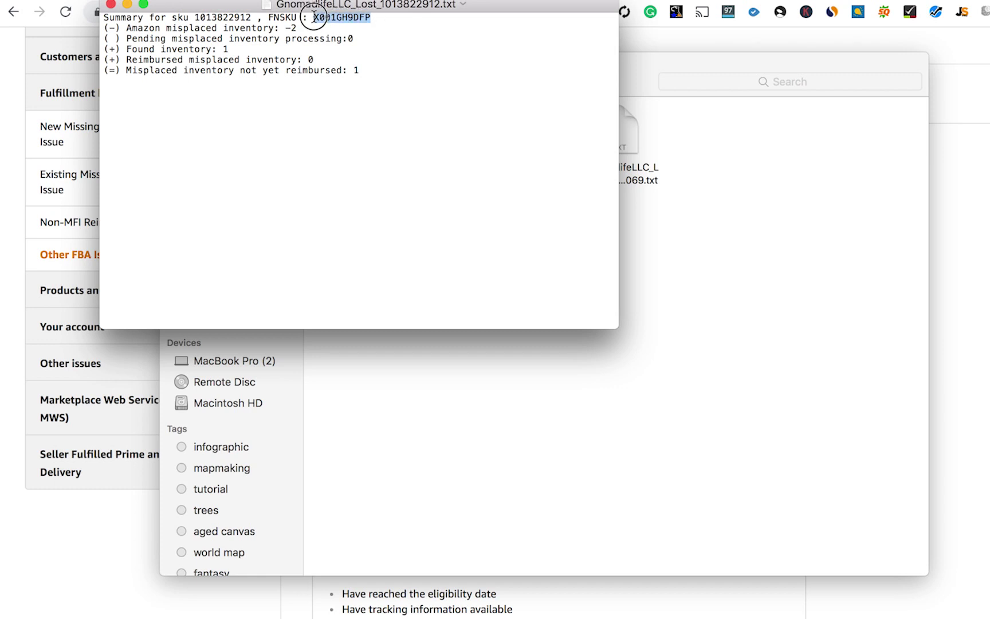
right_click(329, 15)
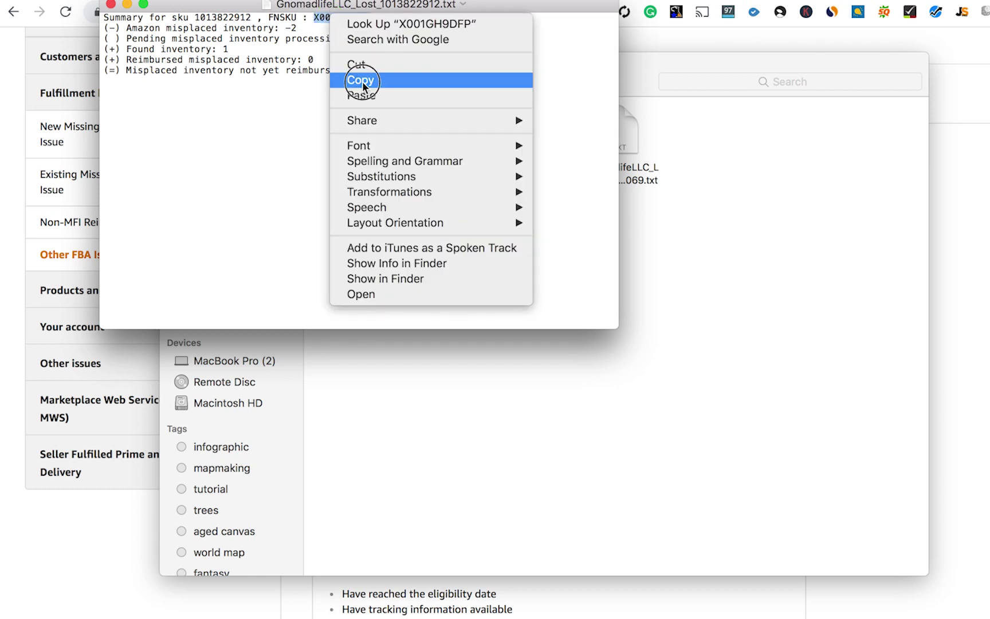
click(361, 80)
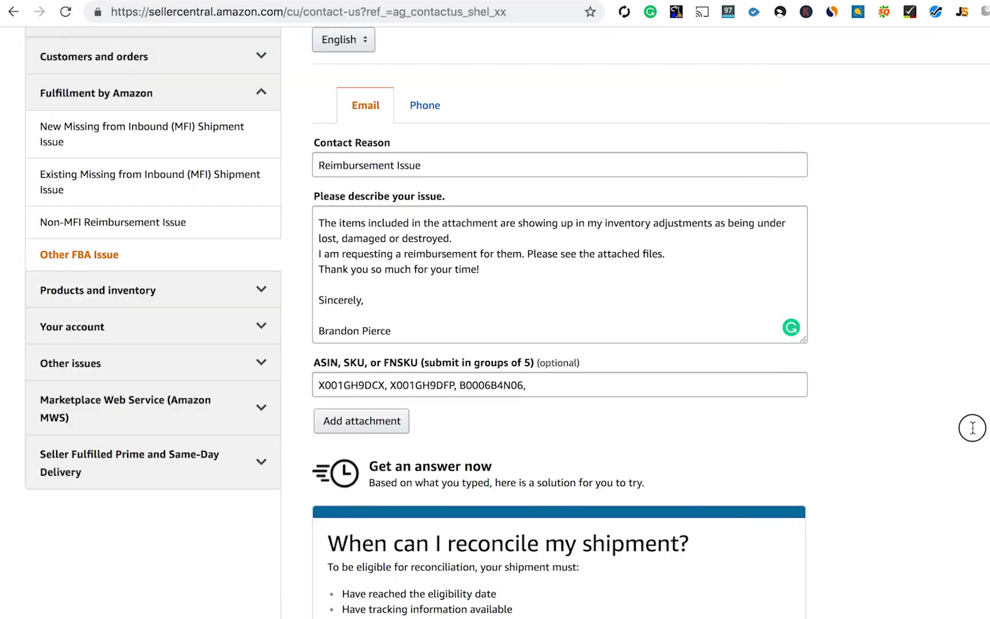
click(581, 384)
key(super+v)
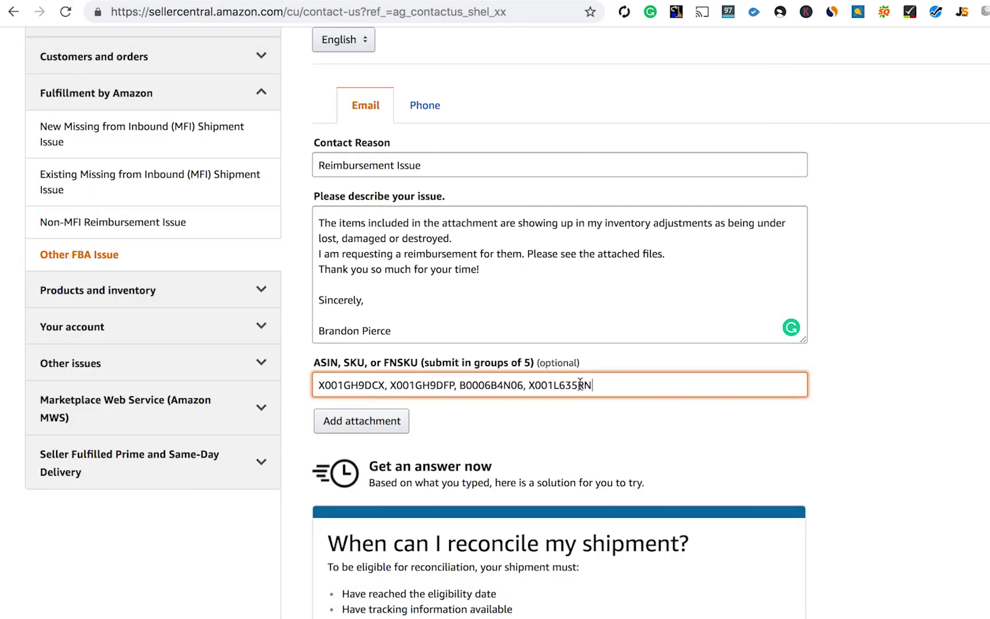
Attach the four GnomadlifeLLC_Lost text files from the Submitted folder to the support case
click(376, 423)
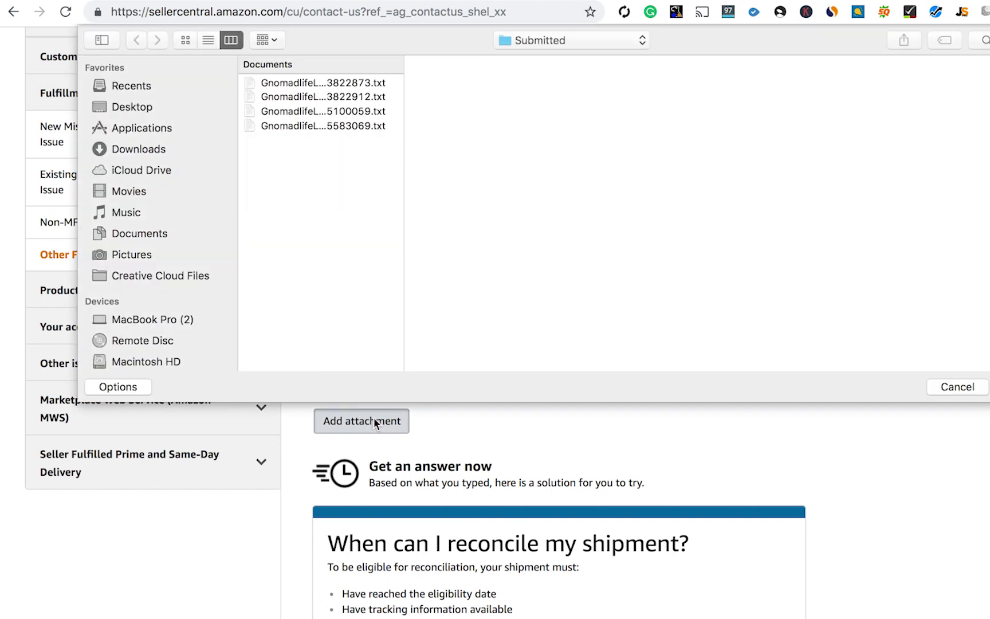
click(304, 82)
key(Down)
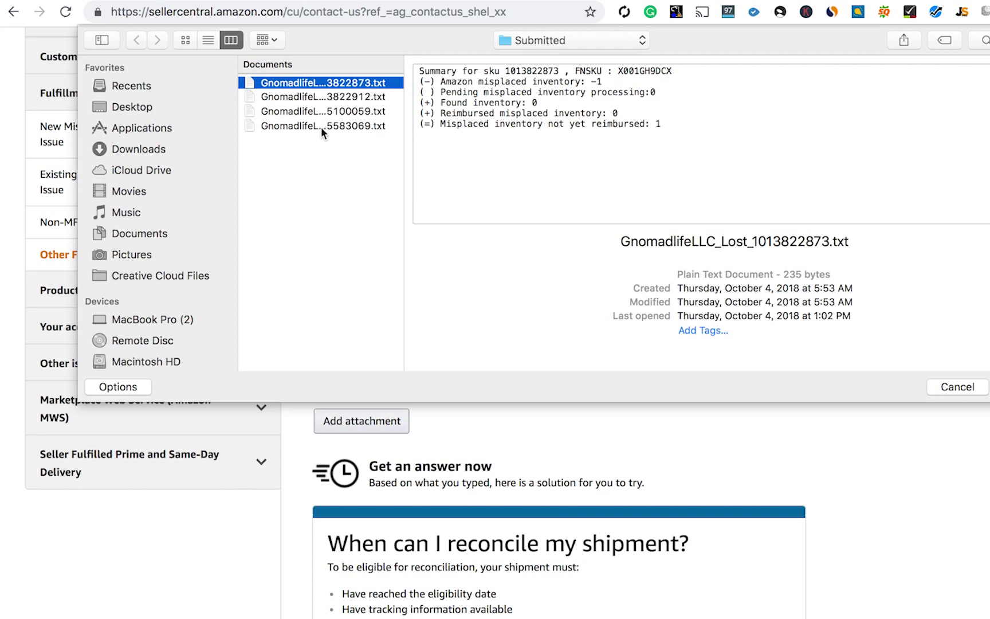
double_click(322, 84)
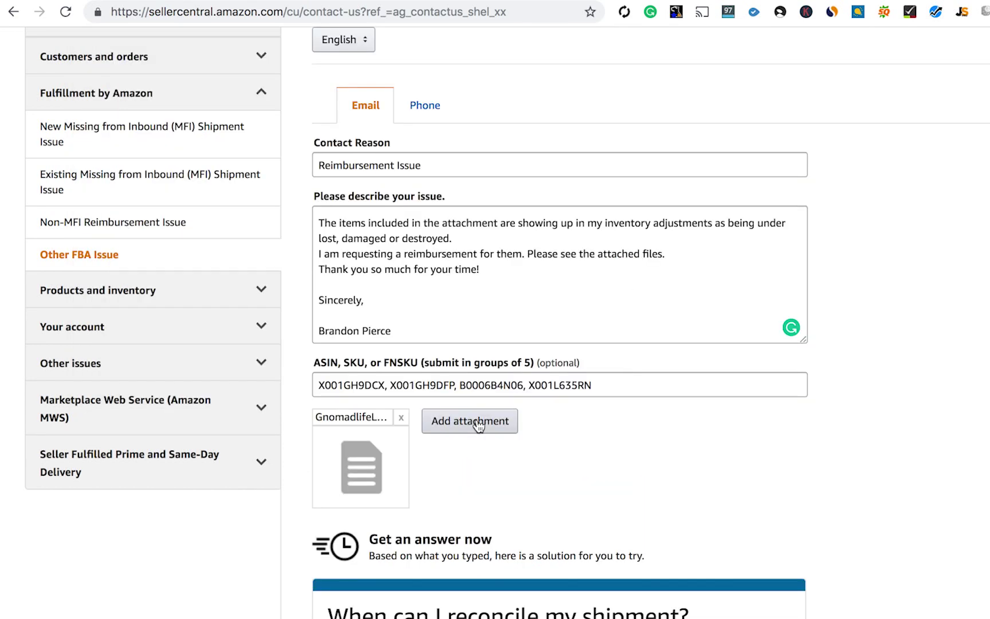
click(479, 424)
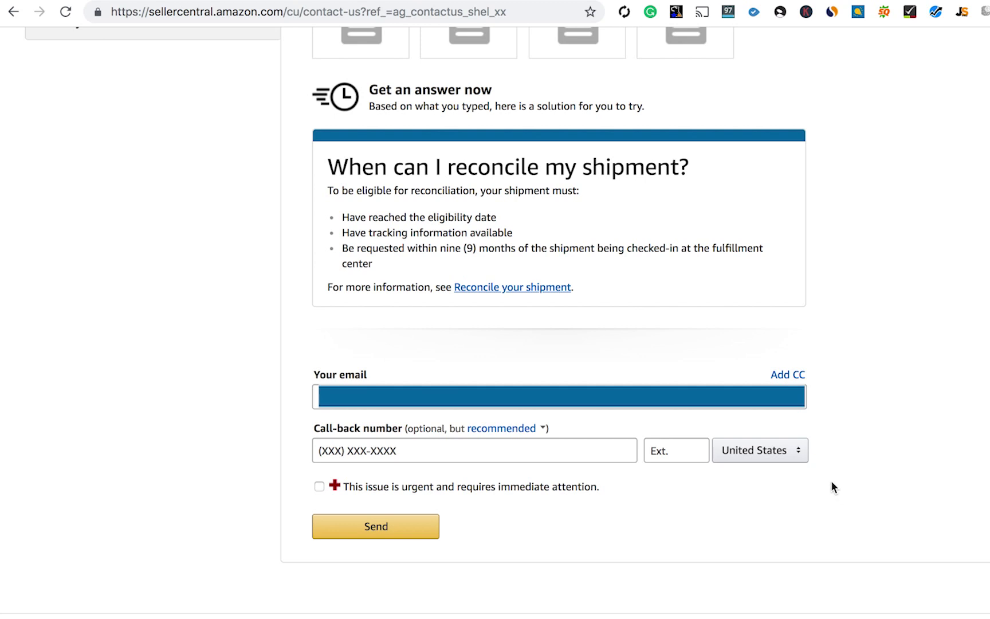
Set the call-back country to Thailand and enter the call-back phone number
click(800, 451)
Review the contact reason, issue description, FNSKU list and attachments of the support case
scroll(585, 222, up, 6)
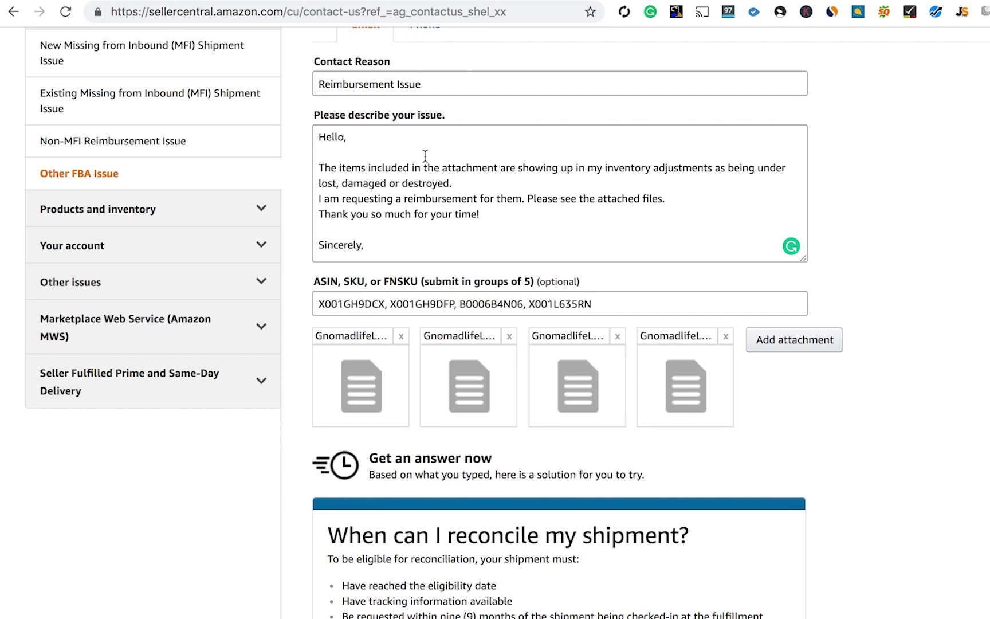
scroll(553, 175, up, 4)
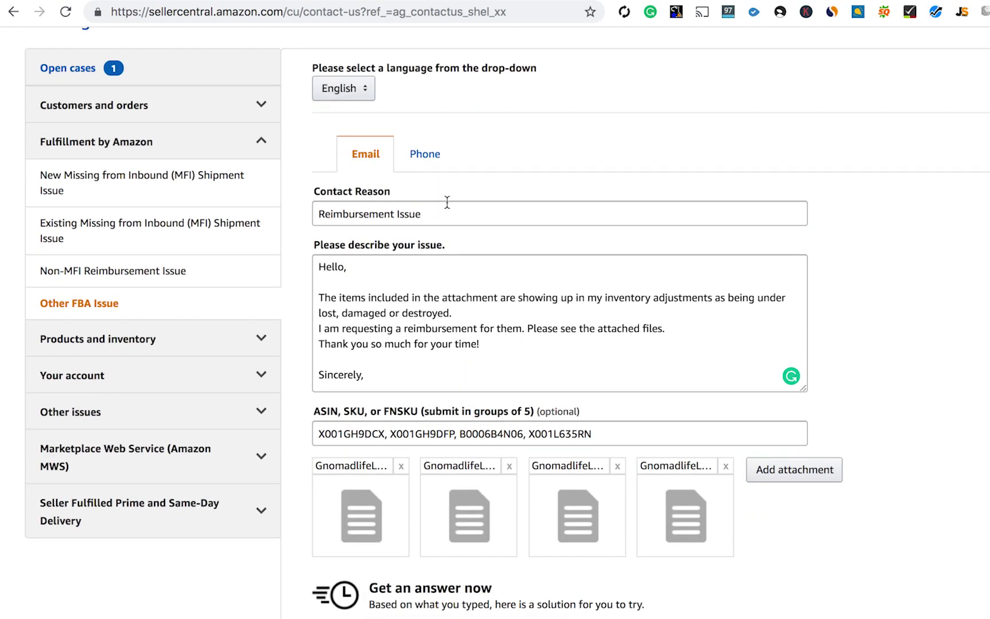
click(425, 213)
scroll(585, 276, down, 2)
scroll(586, 276, up, 2)
scroll(586, 277, down, 2)
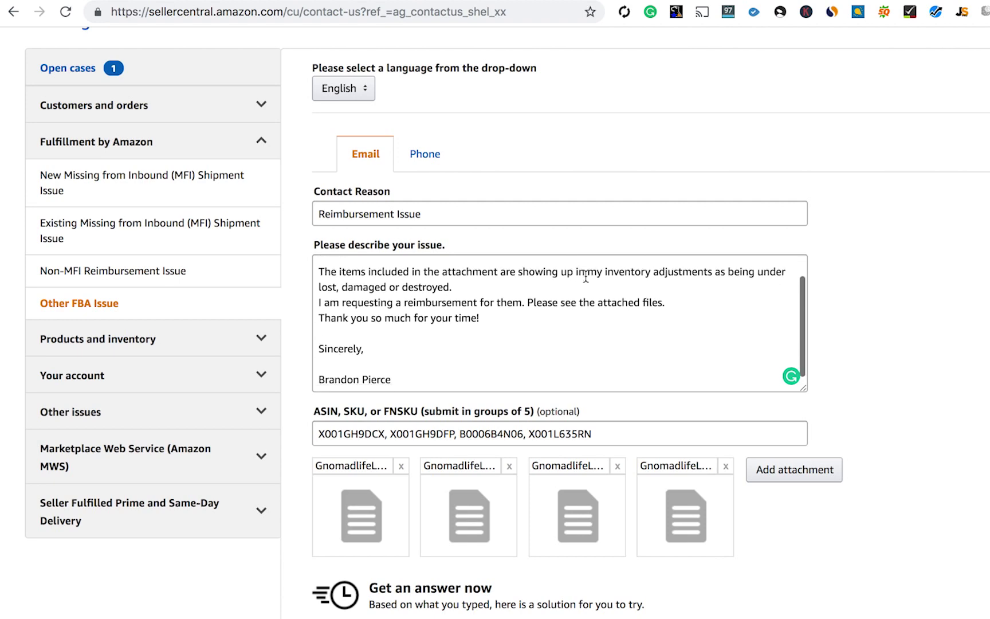
scroll(549, 347, down, 2)
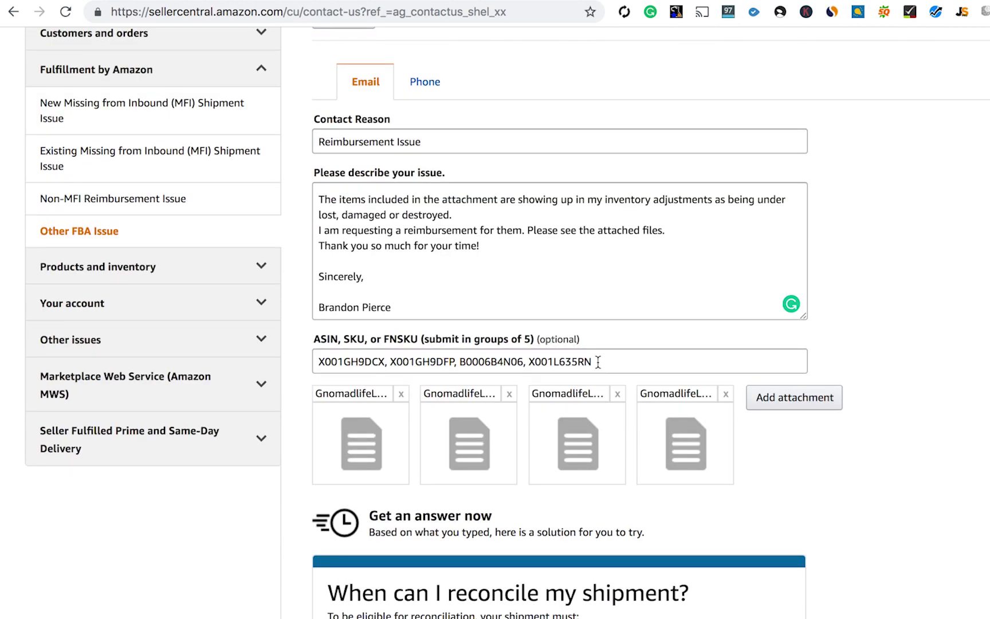
drag(598, 362, 298, 360)
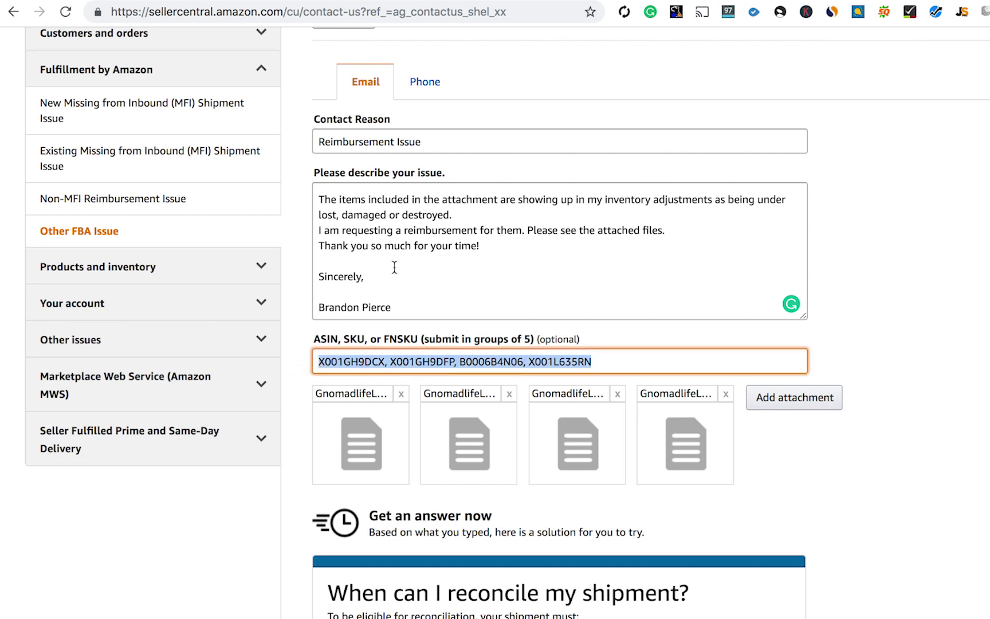
click(613, 366)
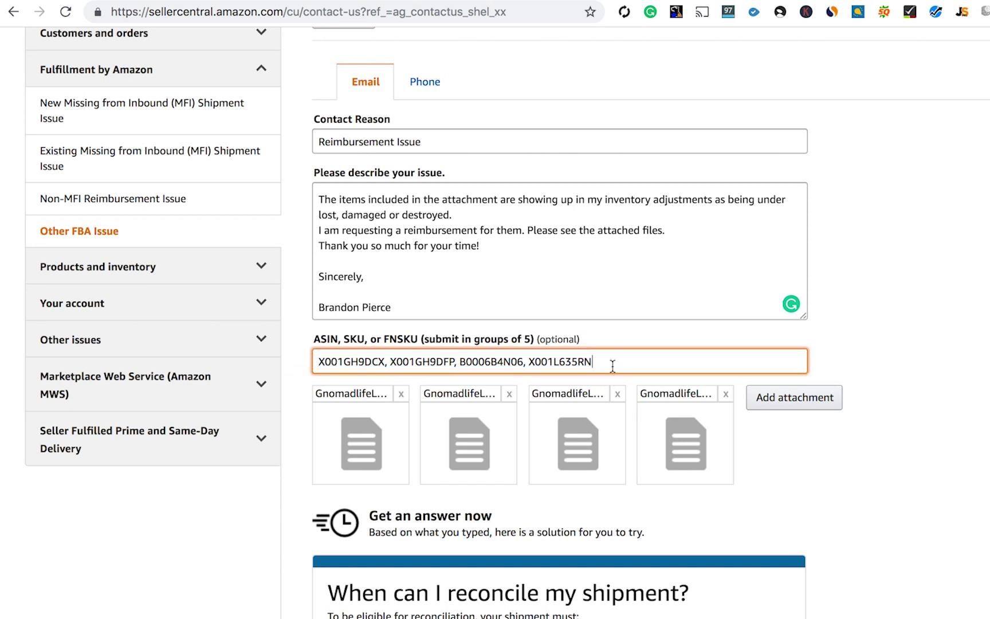
Send the completed Reimbursement Issue case to Amazon
scroll(863, 364, down, 10)
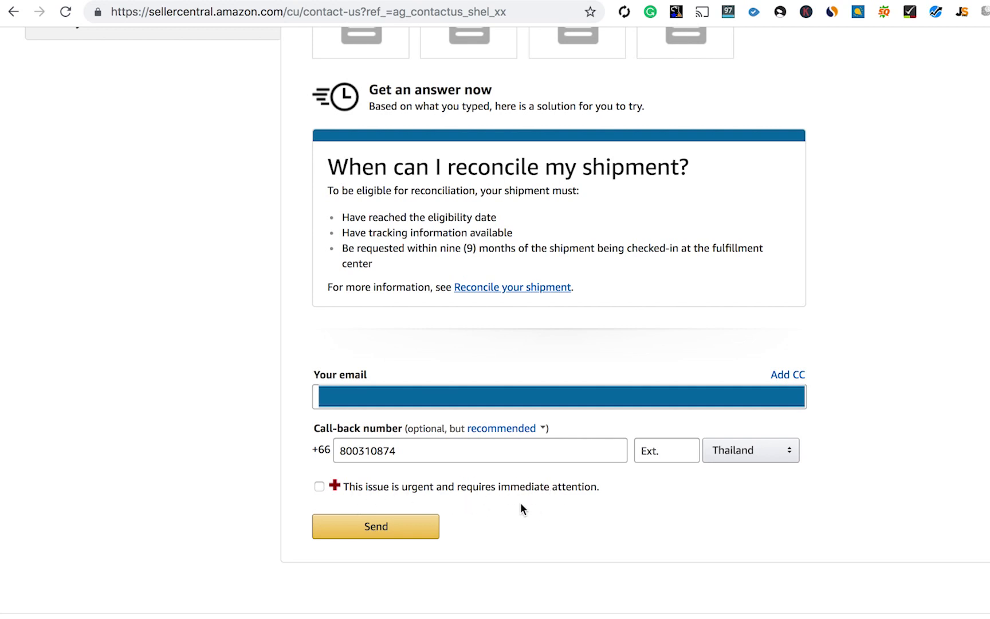
click(373, 526)
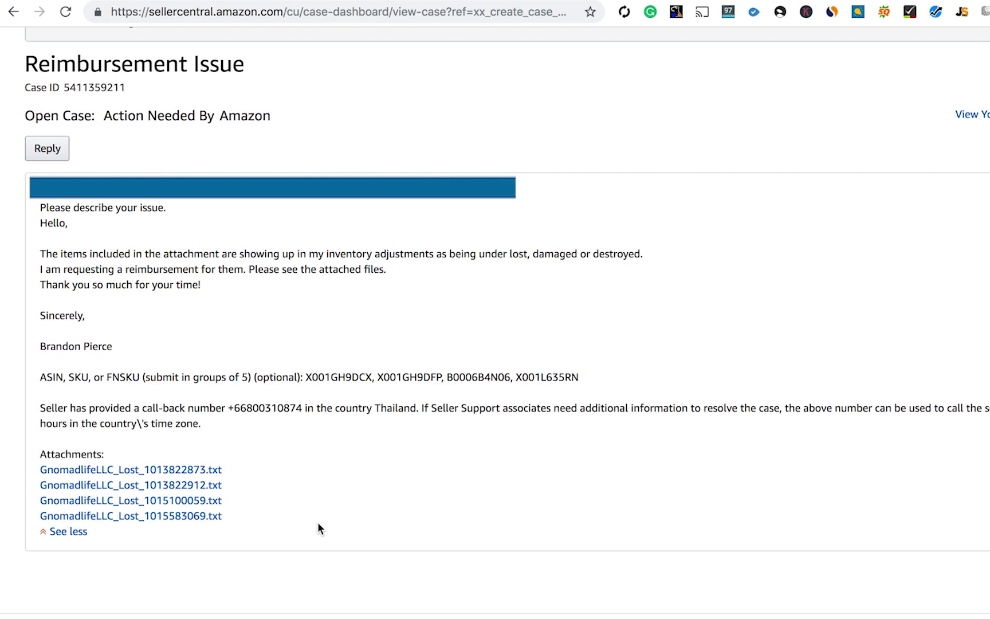
Open the case log and view the answered Reimbursement Issue case created October 3, 2018 11:05:42 PM PDT
scroll(426, 221, up, 3)
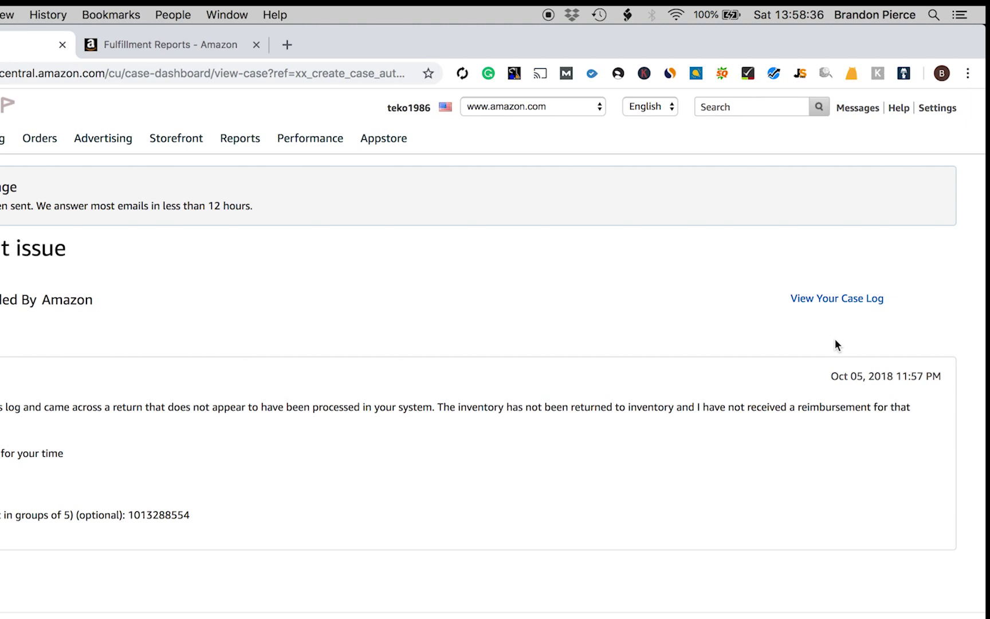
click(850, 302)
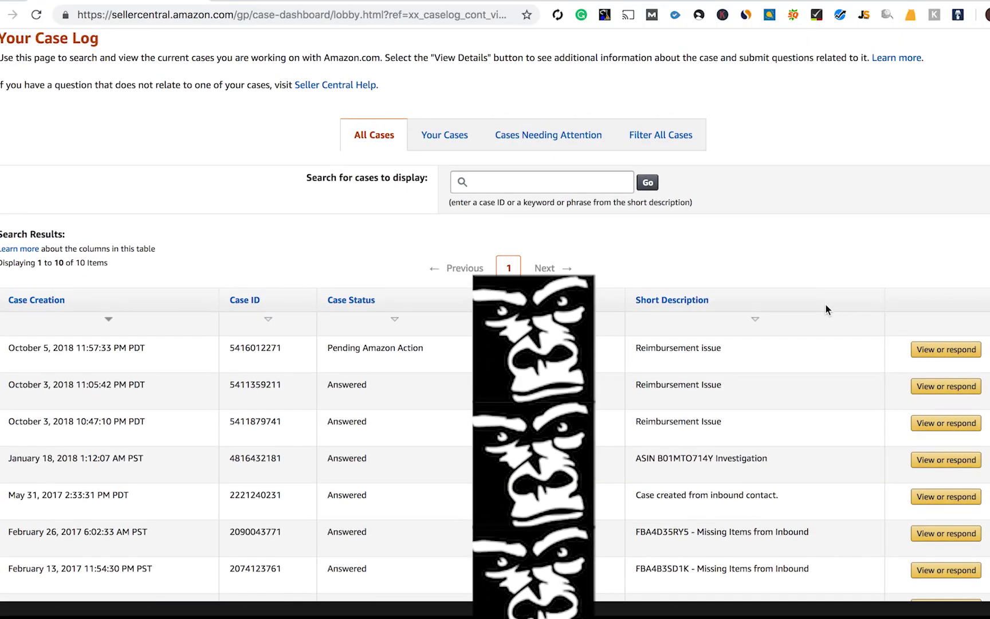
scroll(826, 310, down, 2)
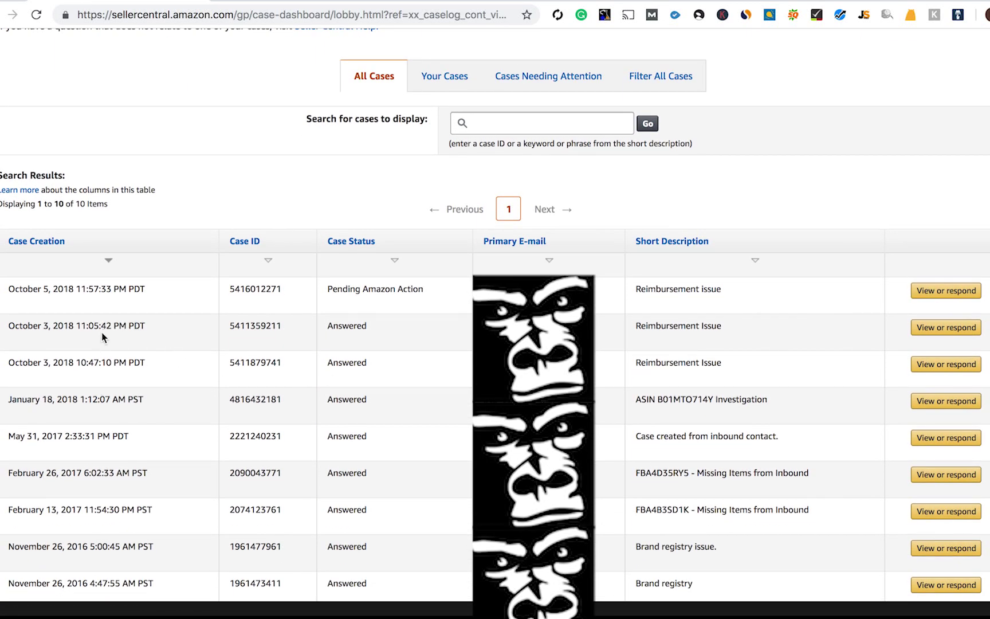
click(949, 332)
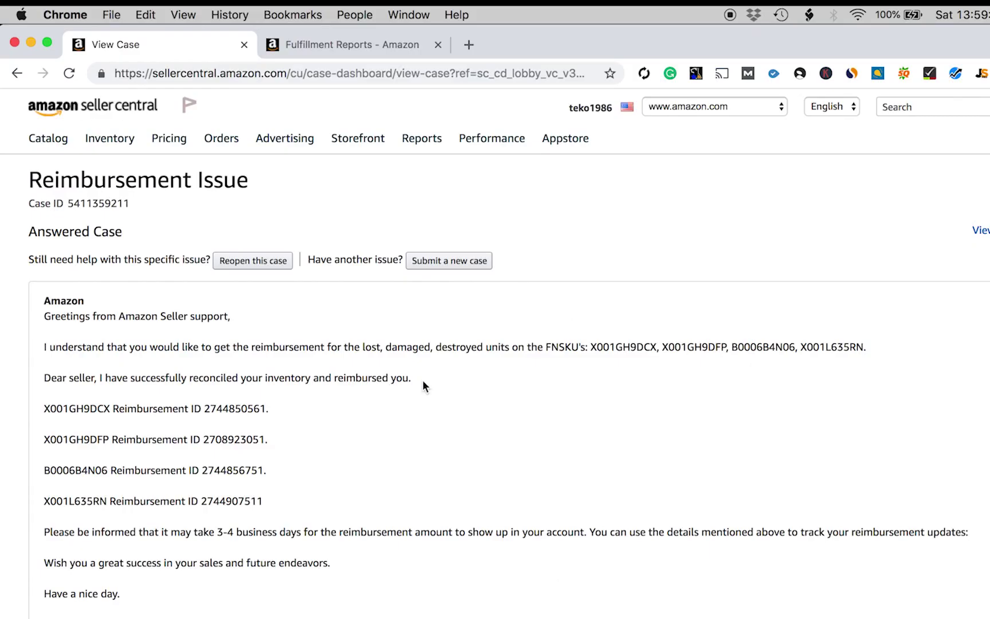
Read Amazon's reply to the lost-inventory case, highlighting the sentence about inventory reconciliation and checking the reimbursement ID for each FNSKU
drag(421, 378, 46, 378)
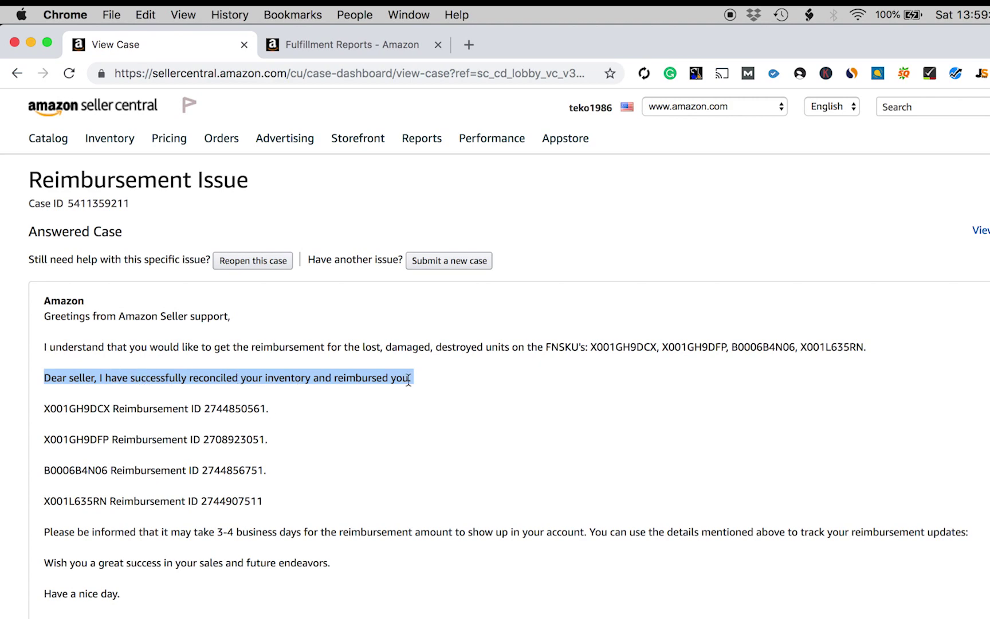
click(374, 398)
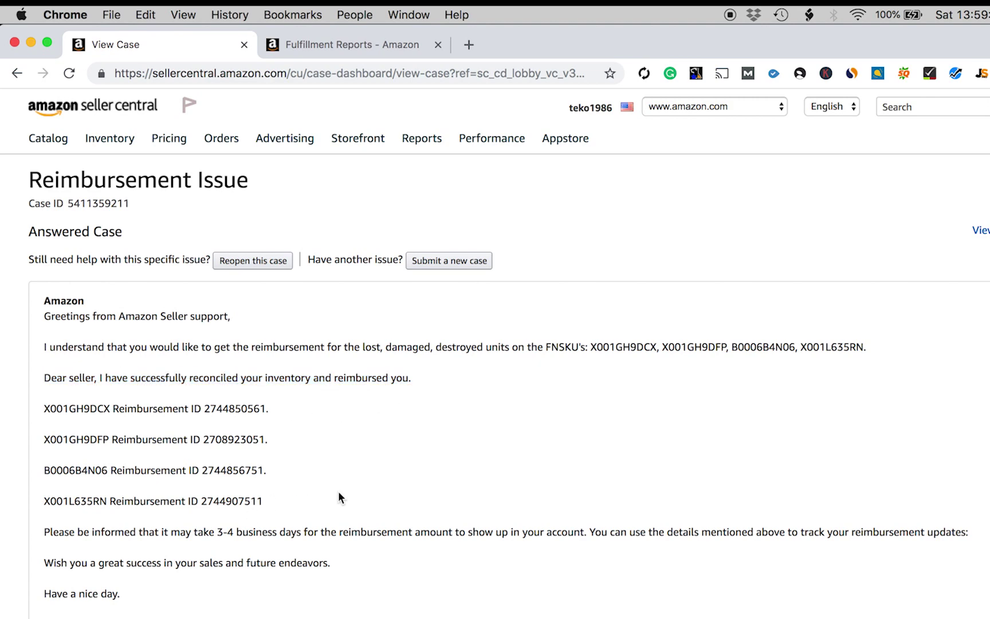
scroll(459, 482, down, 5)
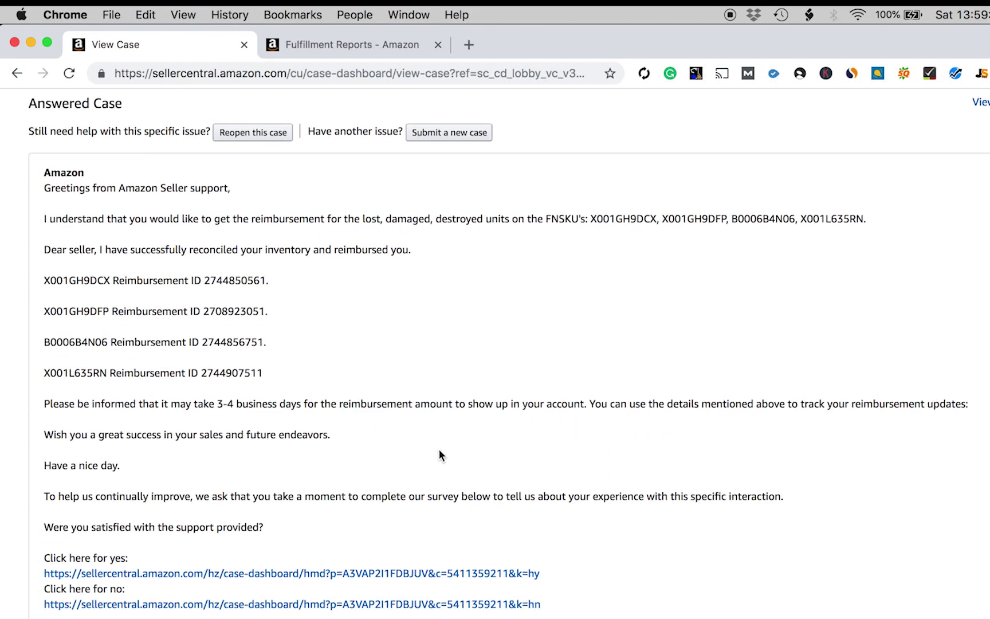
scroll(439, 450, down, 5)
scroll(439, 450, up, 10)
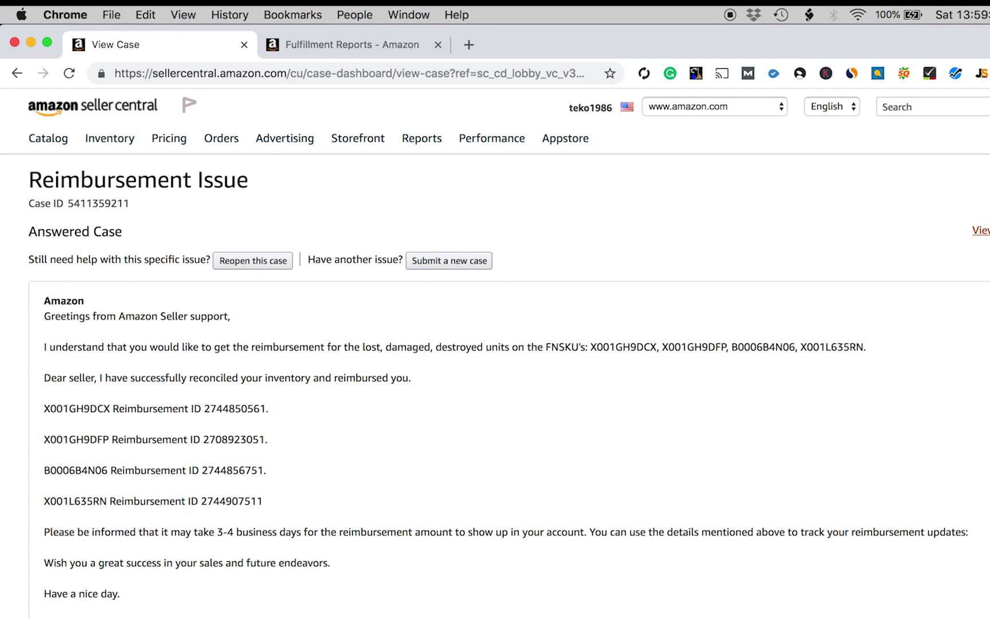
From the case log, open the Reimbursement Issue case created October 3, 2018 10:47:10 PM PDT and examine its inventory reconciliation reports
click(981, 231)
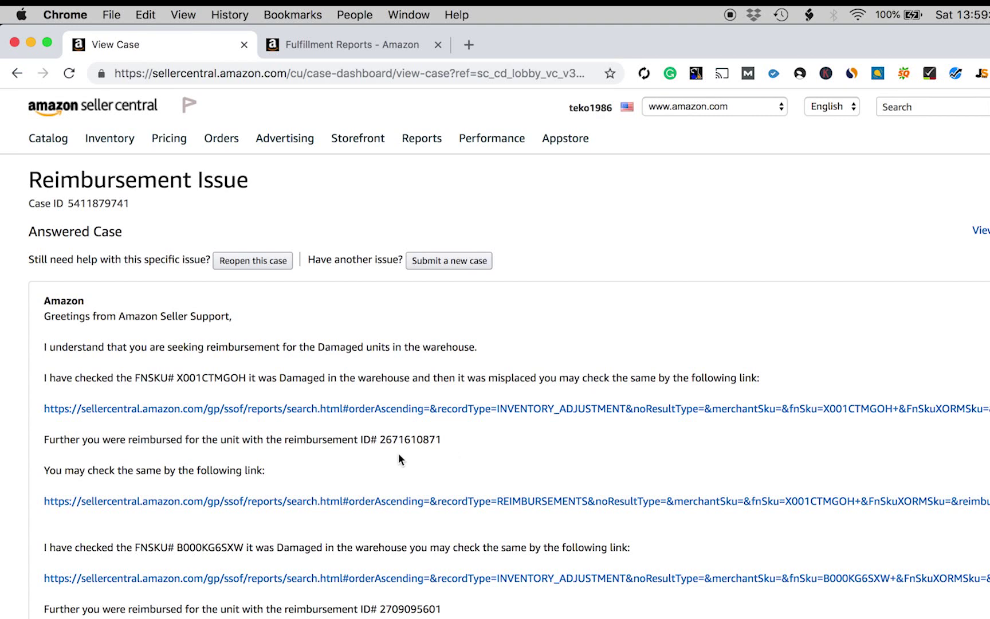
scroll(508, 470, down, 12)
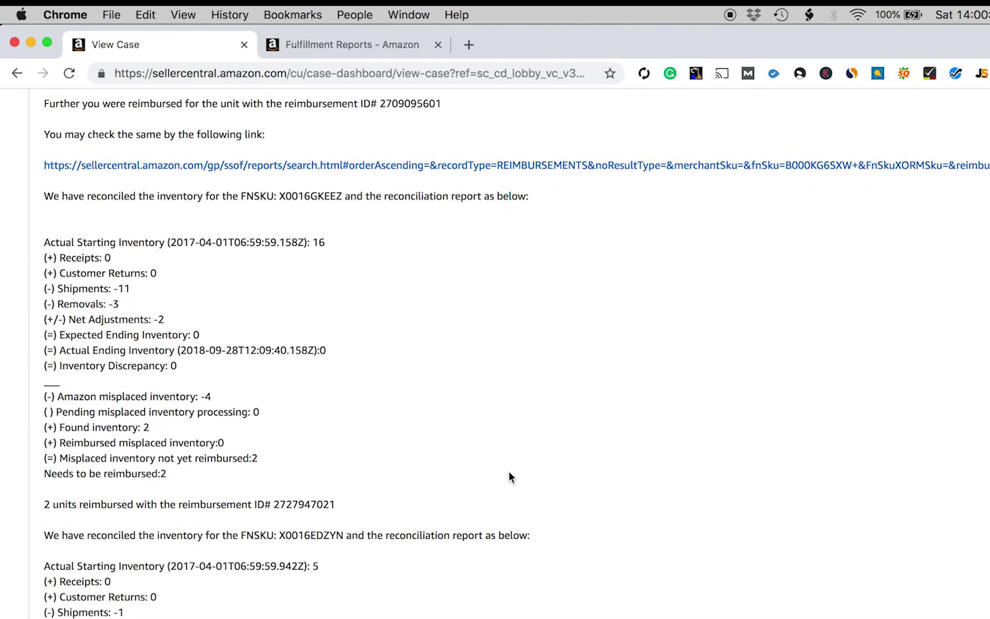
scroll(509, 477, down, 9)
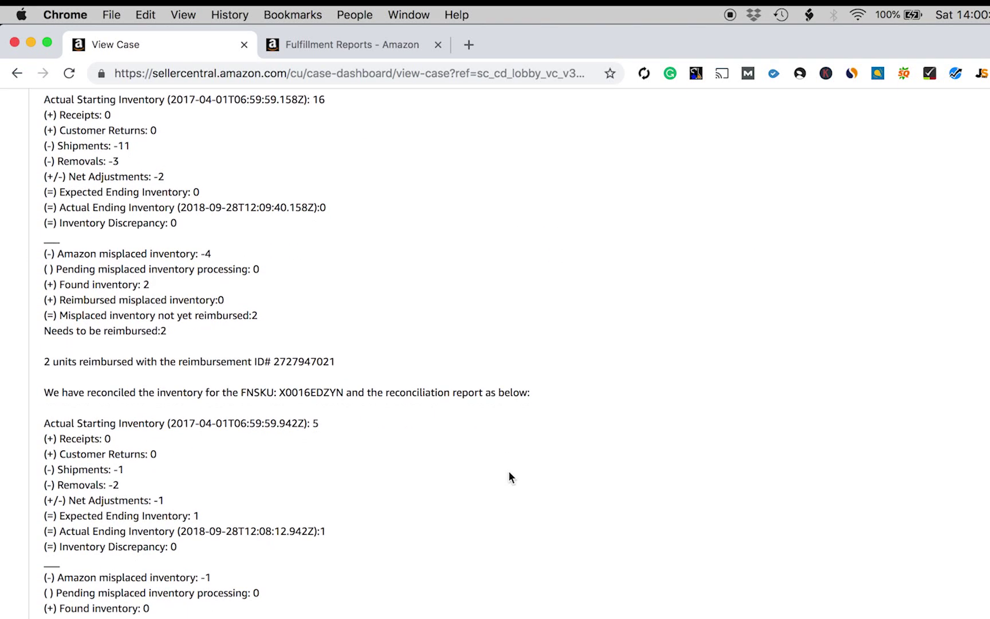
scroll(509, 473, up, 3)
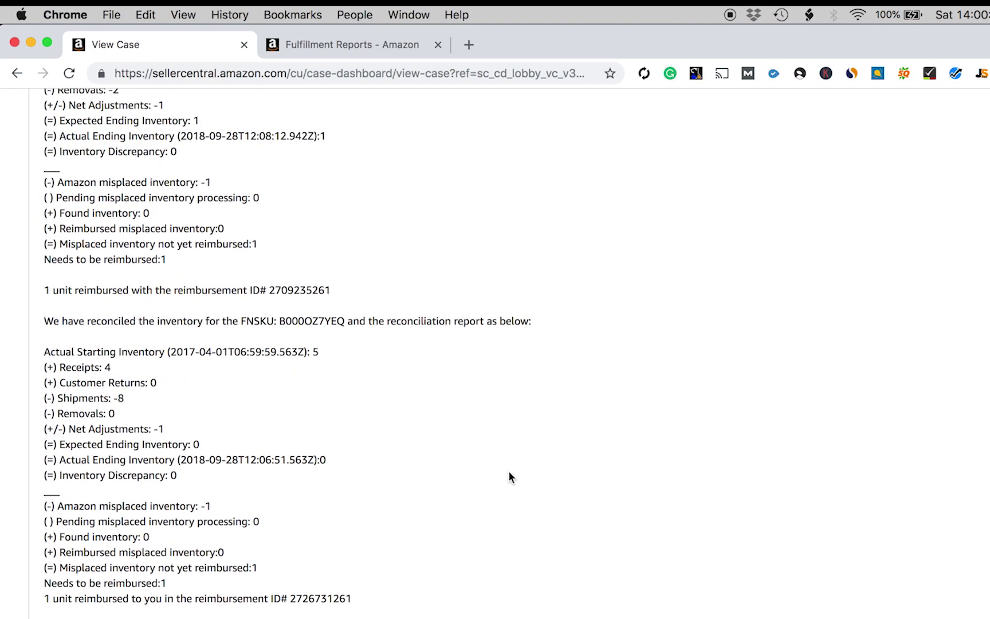
scroll(298, 404, up, 3)
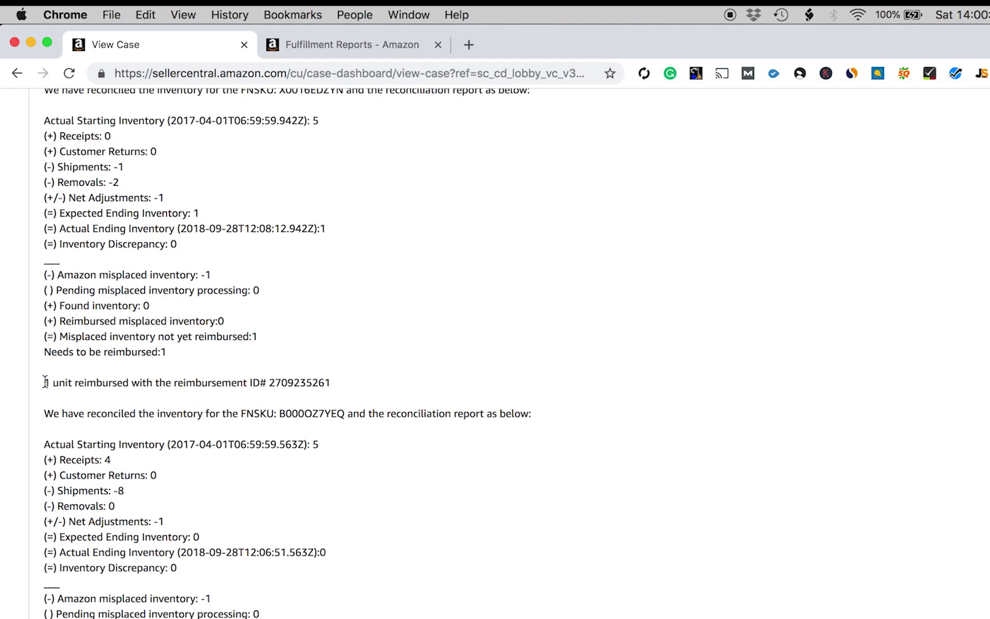
Check the reimbursed-unit lines for FNSKUs X0016EDZYN and X0016GKEEZ, and look through the rest of Amazon's reply
drag(44, 380, 78, 381)
scroll(256, 317, up, 5)
scroll(255, 319, up, 1)
drag(45, 222, 87, 221)
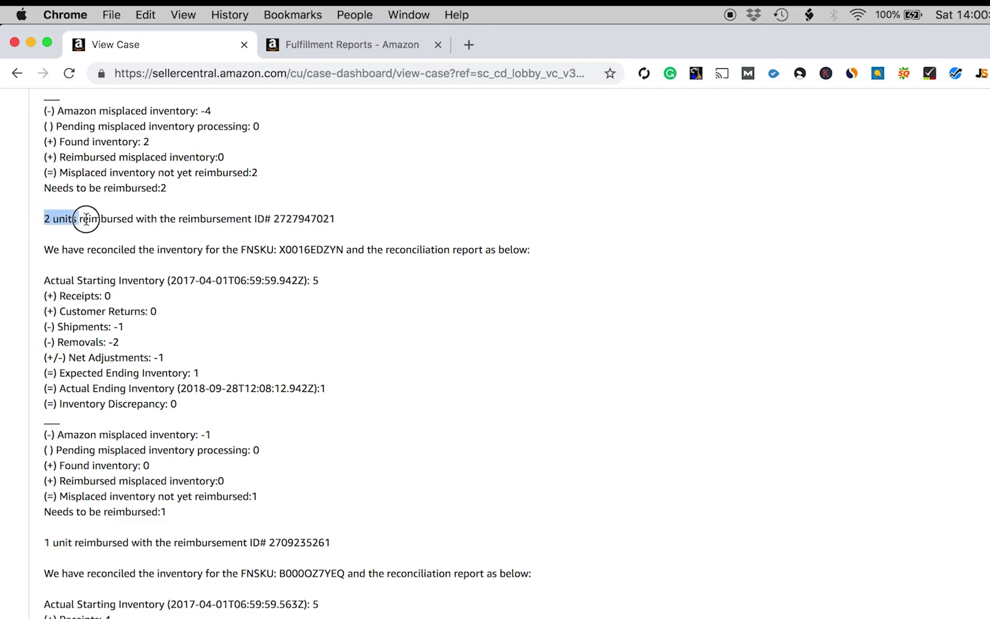
scroll(307, 246, up, 5)
scroll(307, 245, up, 4)
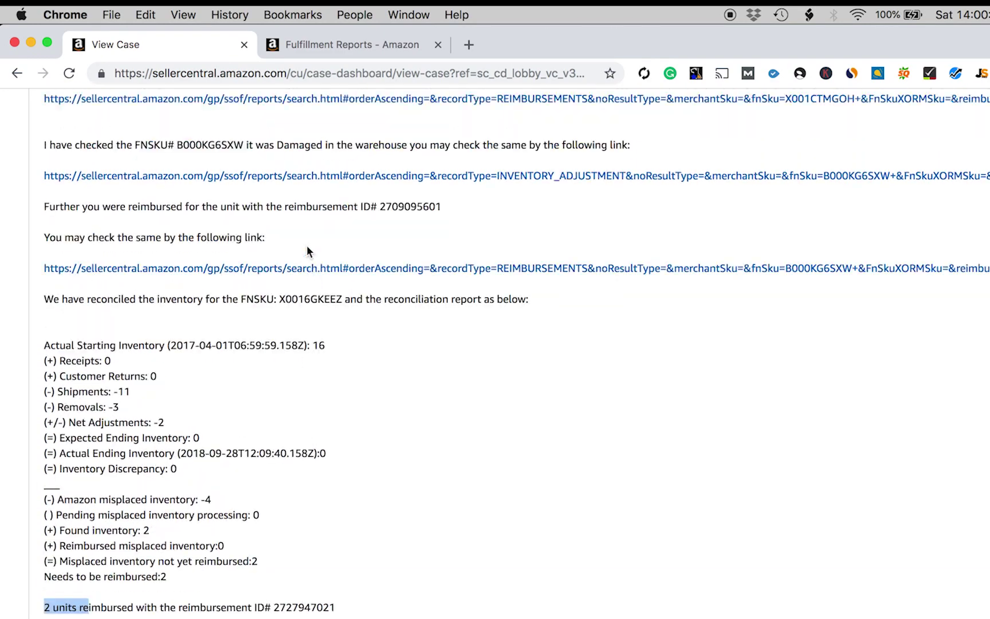
scroll(306, 246, down, 9)
scroll(307, 245, down, 10)
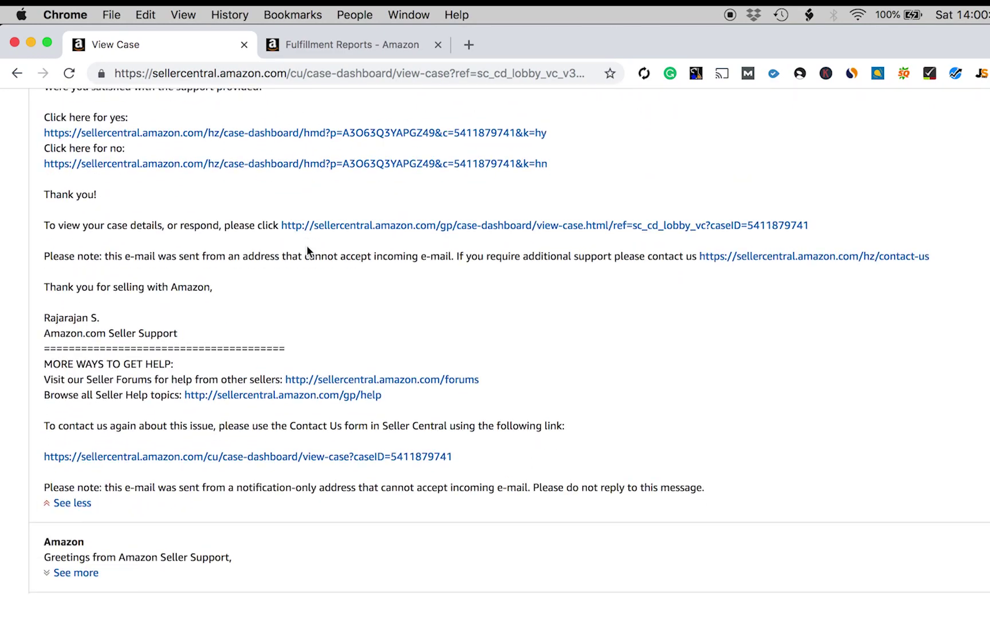
scroll(656, 389, up, 15)
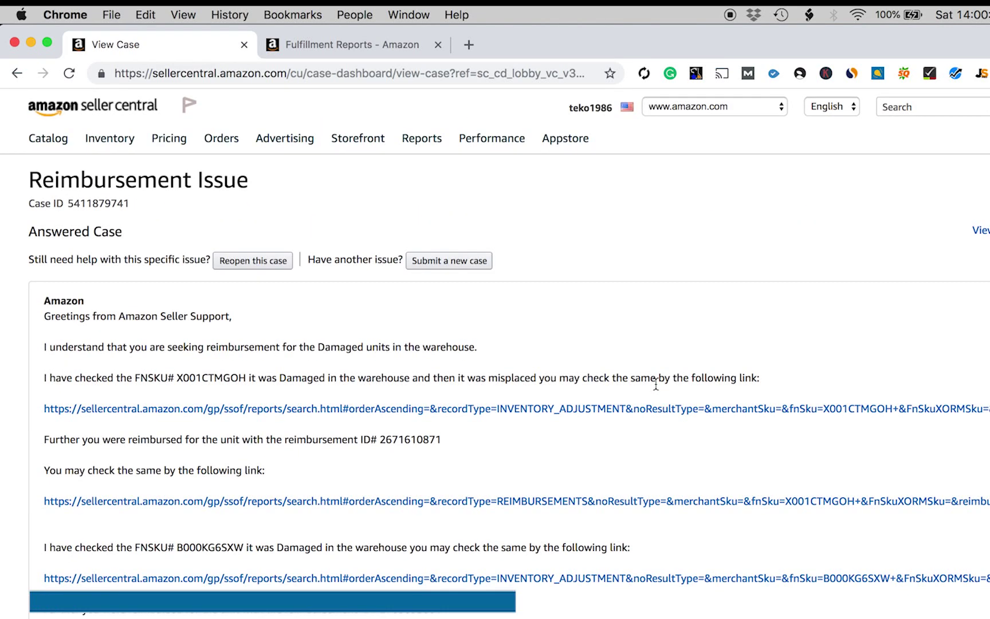